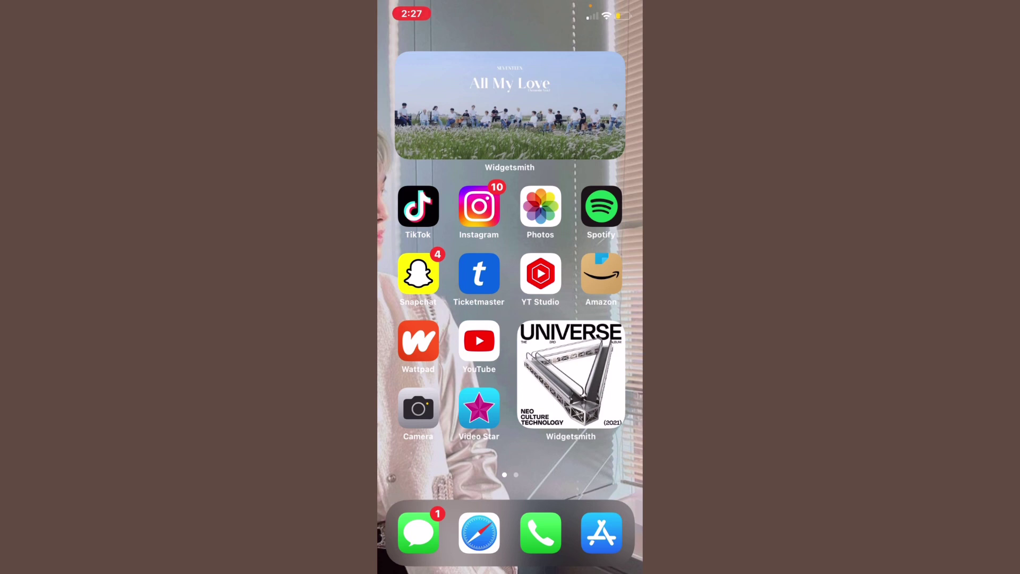
- Launch Instagram from the App Library's Social folder and load the dance video into a story
left_click_drag(590, 318, 422, 319)
left_click(594, 307)
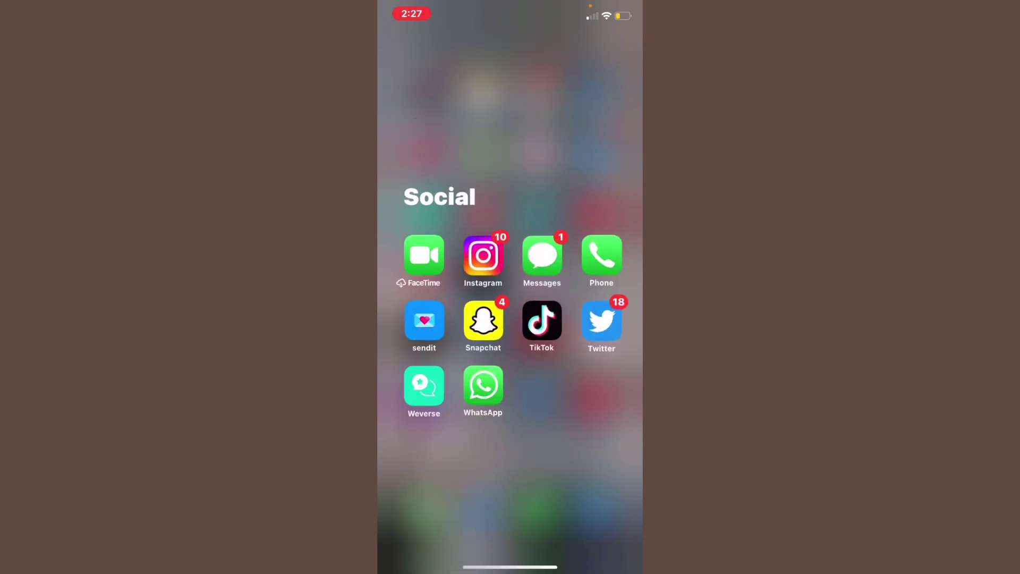
left_click(479, 253)
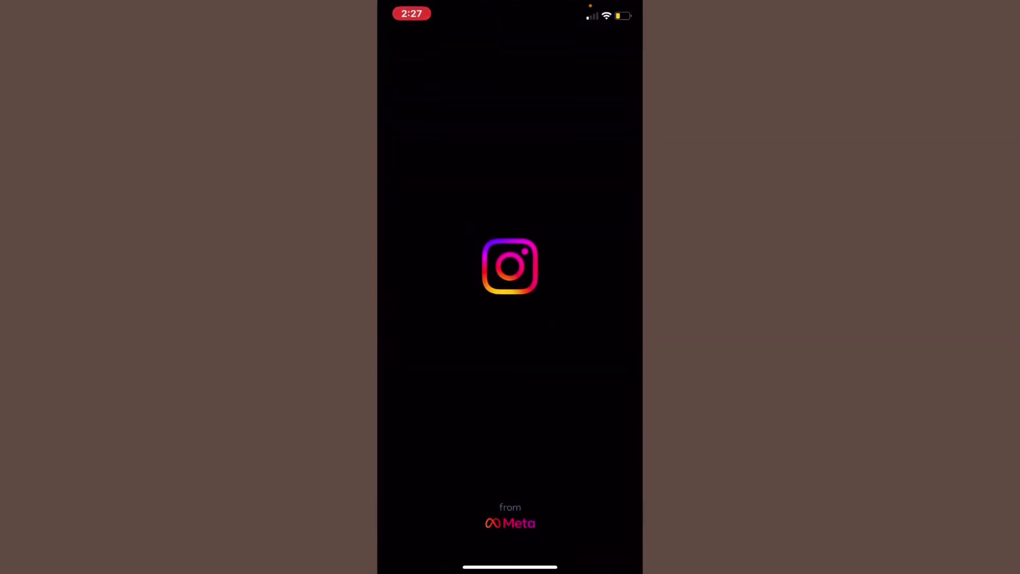
left_click_drag(430, 320, 622, 318)
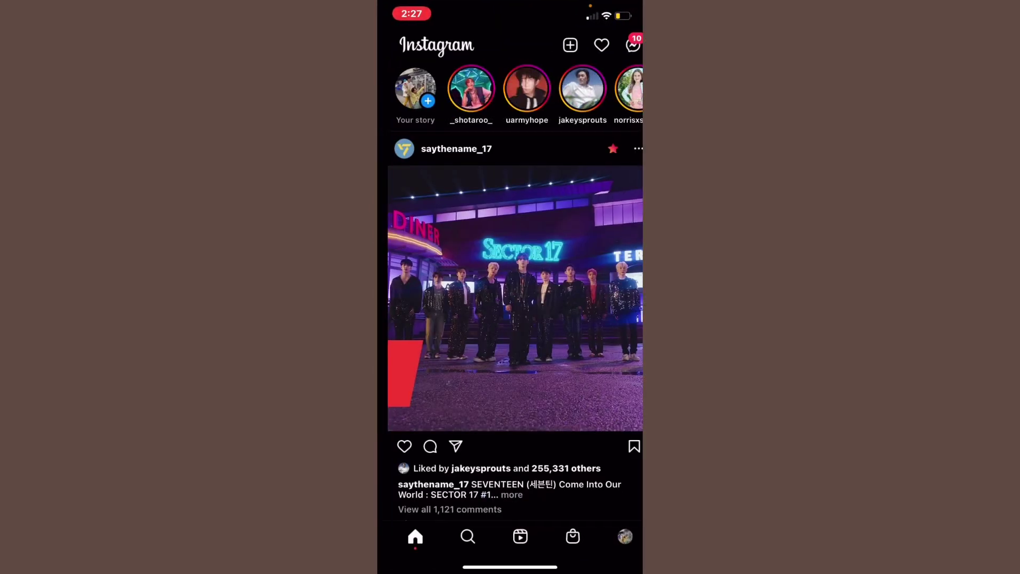
left_click(398, 534)
left_click(421, 181)
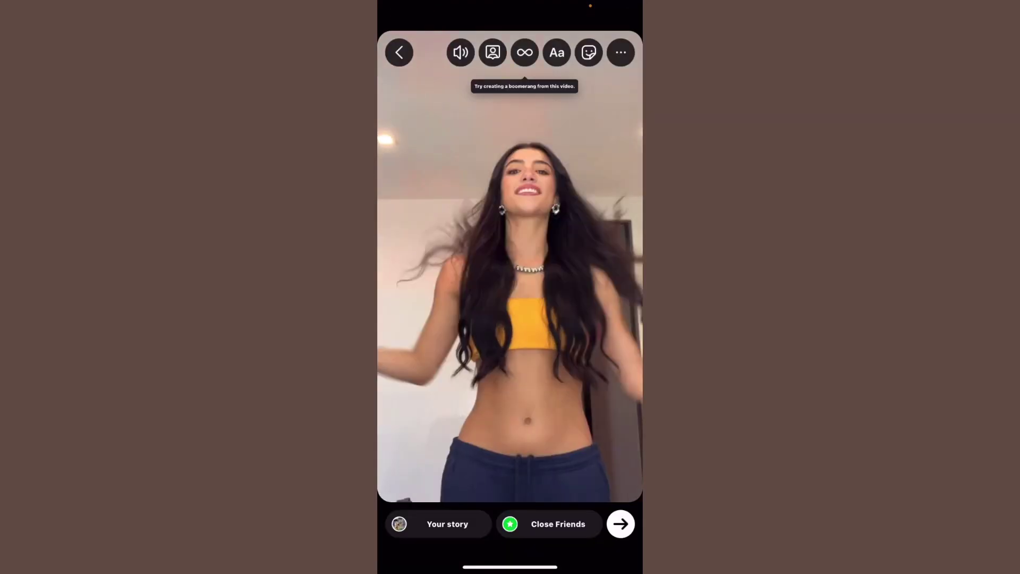
- Apply the golden face effect to the dance video and save it to the phone
left_click(621, 52)
left_click(578, 85)
left_click(564, 531)
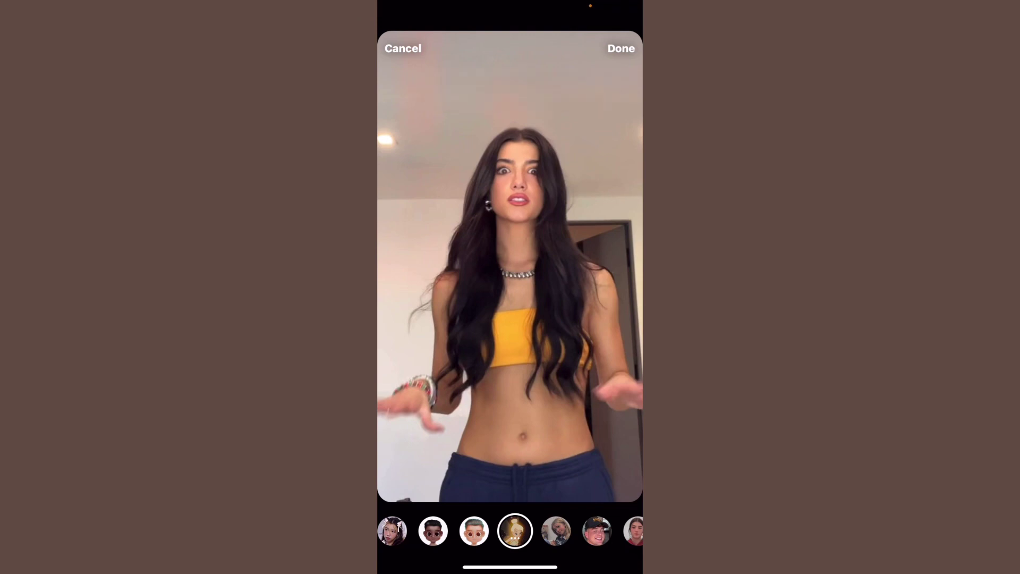
left_click(621, 49)
left_click(578, 144)
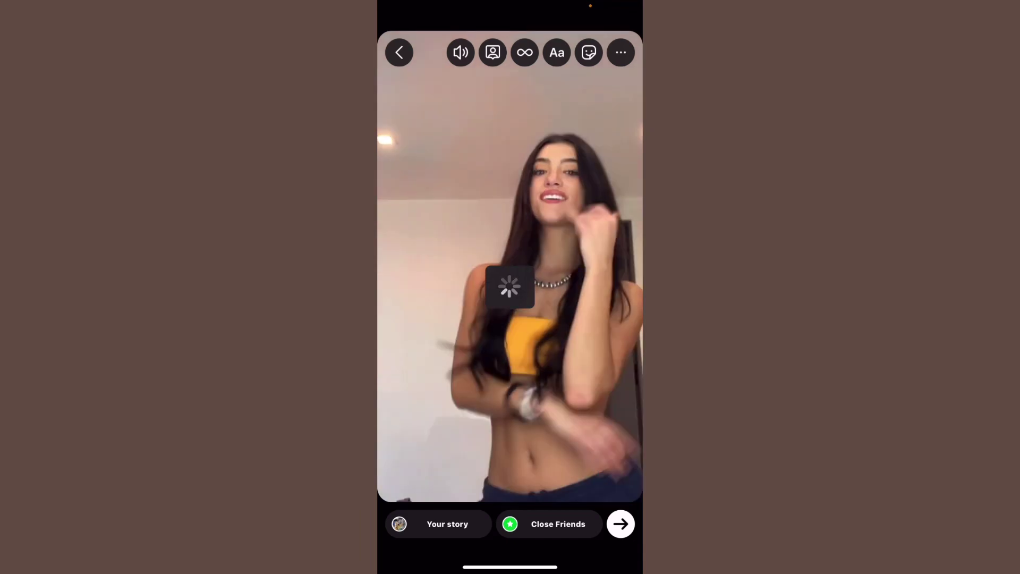
- Add a sparkle effect to the story video and save it to the phone
left_click(557, 51)
left_click(619, 46)
left_click(621, 52)
left_click(576, 85)
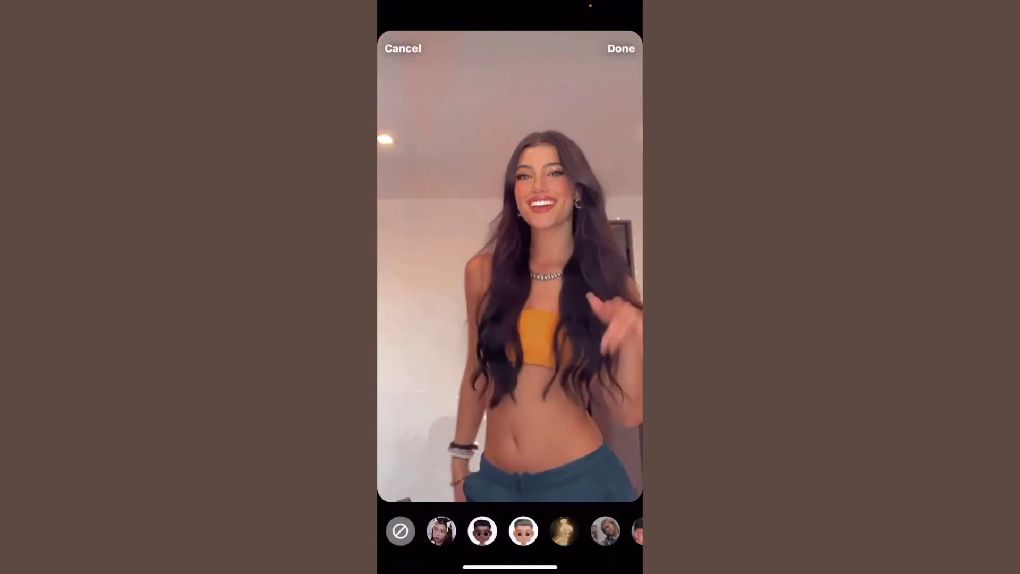
left_click(511, 531)
left_click(619, 46)
left_click(621, 52)
left_click(574, 142)
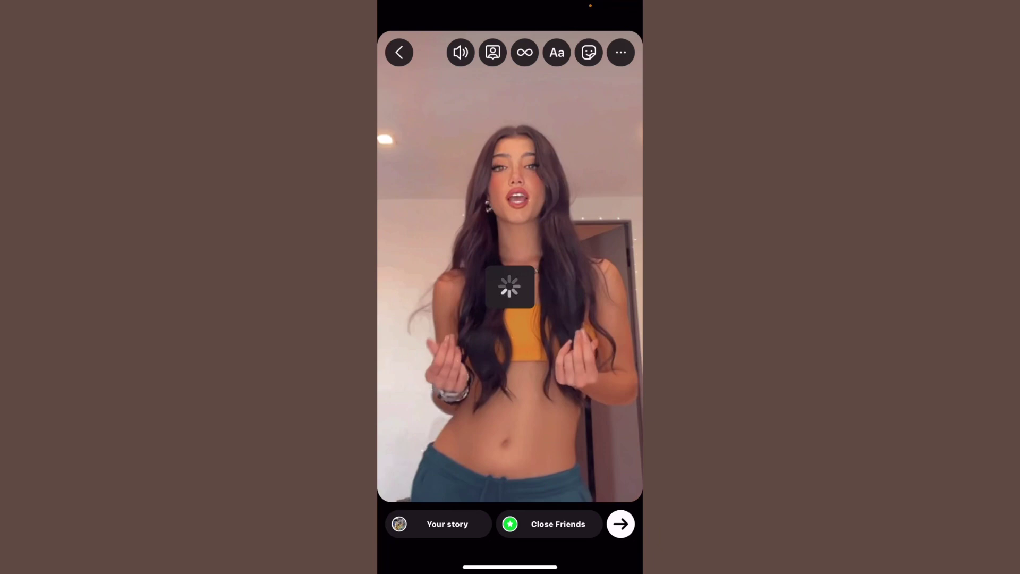
- Apply a second, pink-tinting face effect to the saved sparkly video and save it
left_click(421, 171)
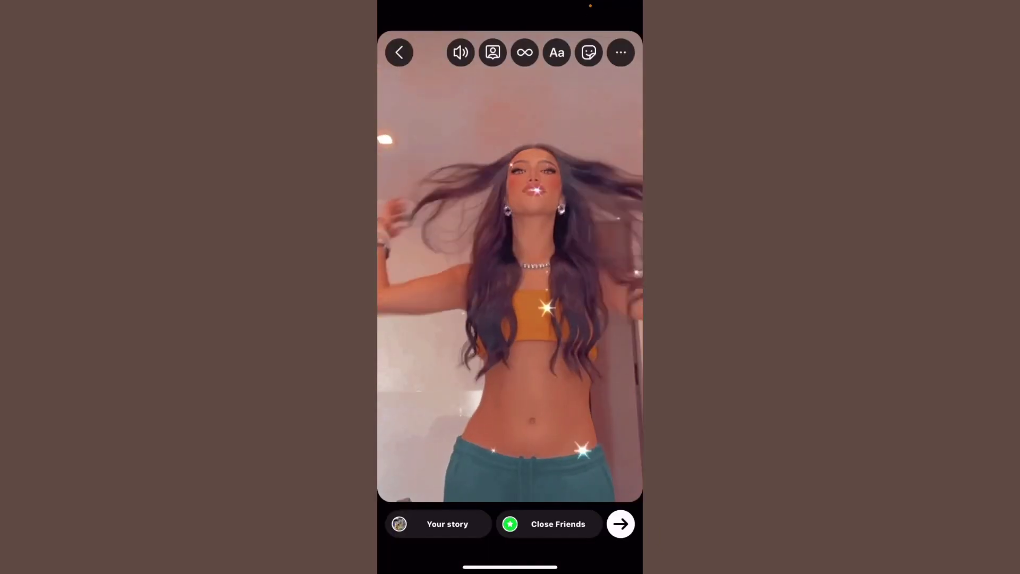
left_click(621, 52)
left_click(576, 84)
left_click(605, 530)
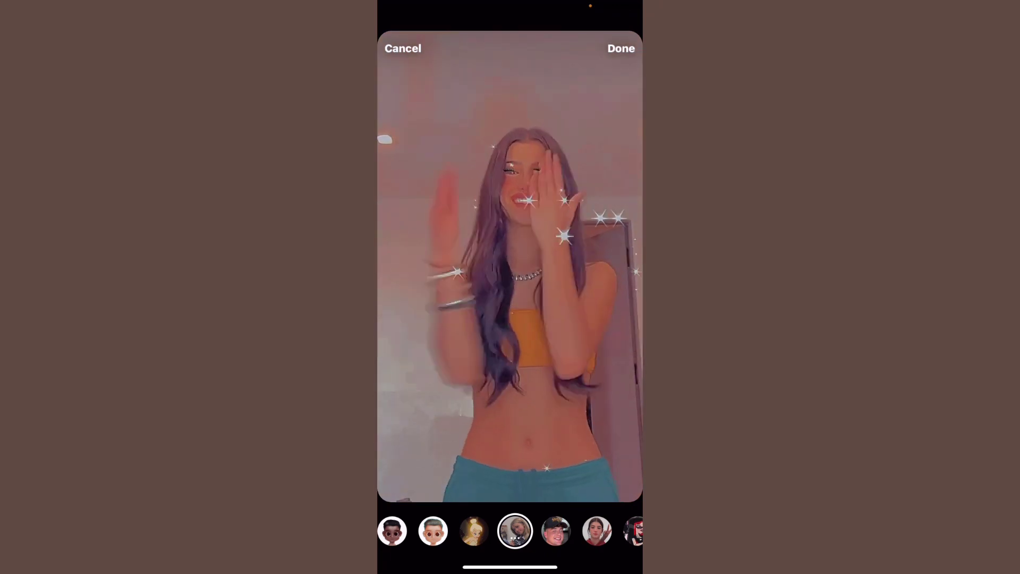
left_click(620, 48)
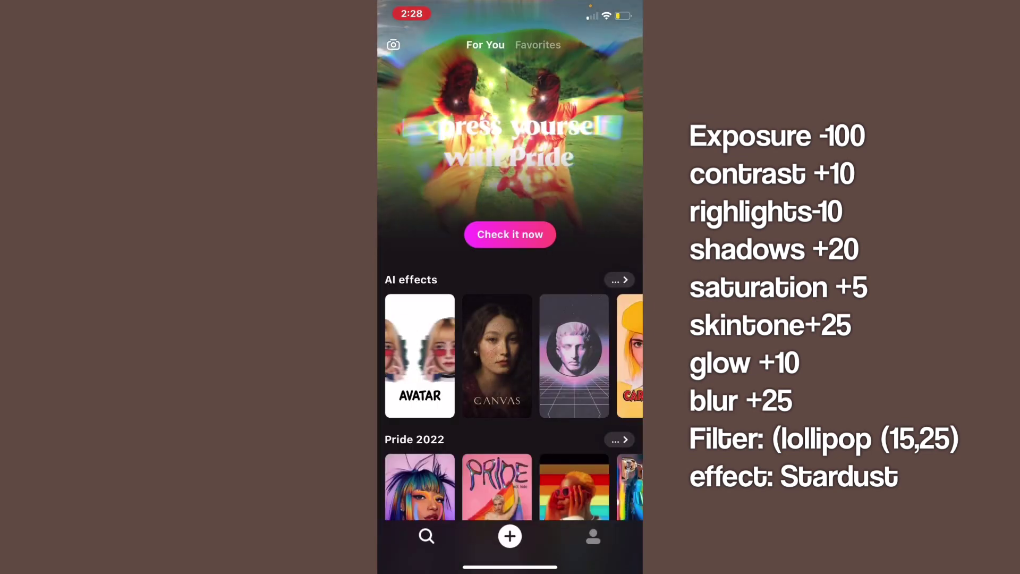
- Load the sparkly dance clip into Prequel, check its music volume, and open Adjust at exposure 100
left_click(510, 536)
left_click(422, 229)
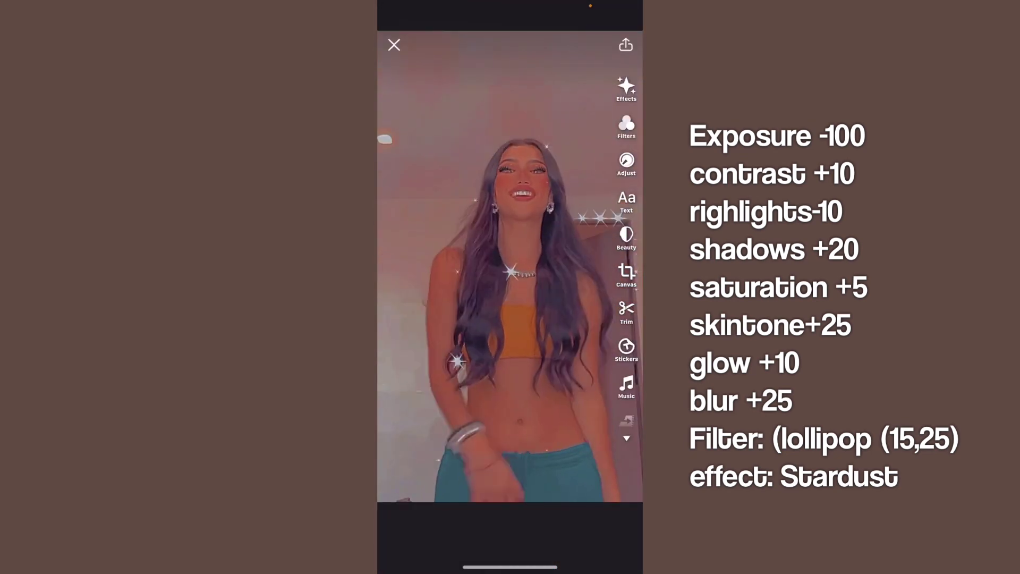
left_click(626, 386)
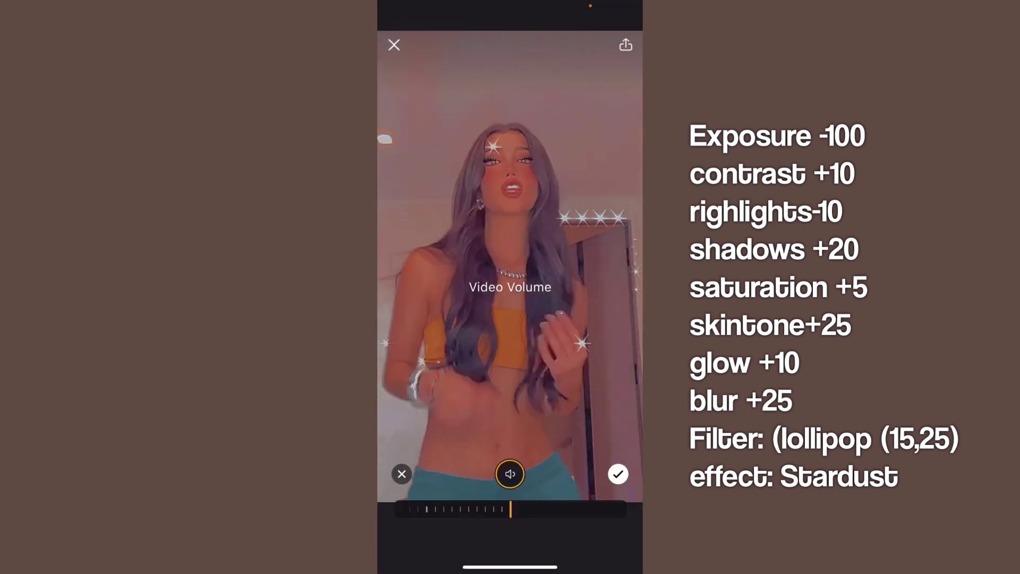
left_click(618, 473)
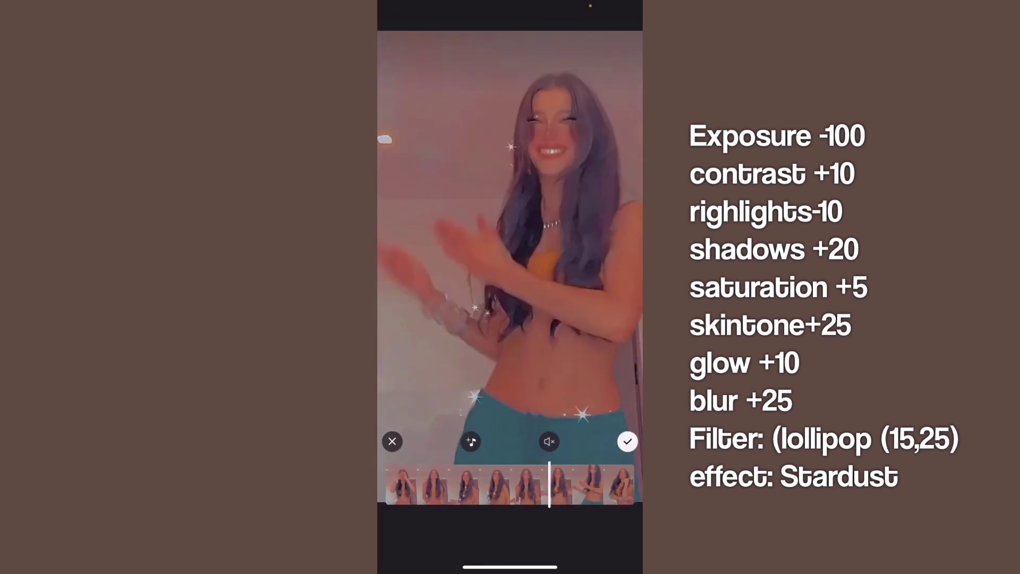
left_click(627, 439)
left_click(627, 164)
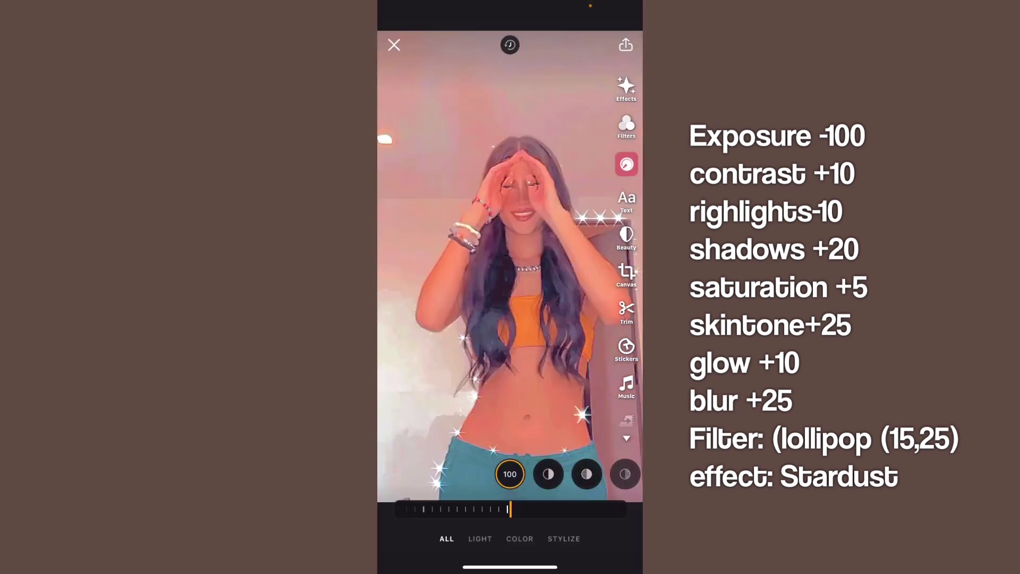
- Raise contrast, lower highlights, and tweak shadows, skintone and glow for a brighter, pinker clip
left_click_drag(548, 474, 510, 474)
mouse_move(510, 509)
left_mouse_down()
mouse_move(488, 508)
mouse_move(515, 509)
left_mouse_up()
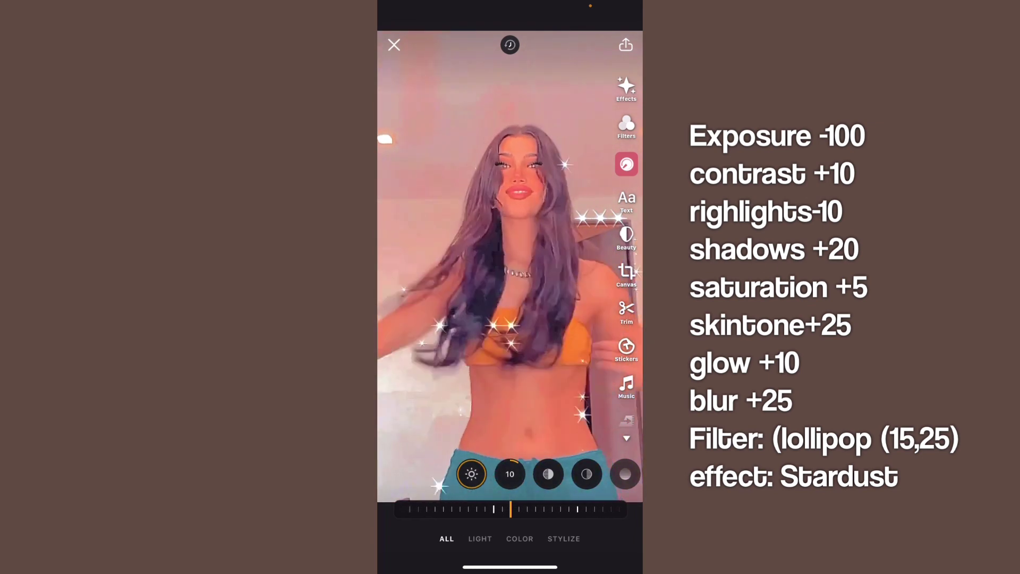
left_click_drag(547, 474, 509, 473)
mouse_move(510, 509)
left_mouse_down()
mouse_move(539, 509)
mouse_move(506, 508)
left_mouse_up()
left_click_drag(548, 473, 509, 474)
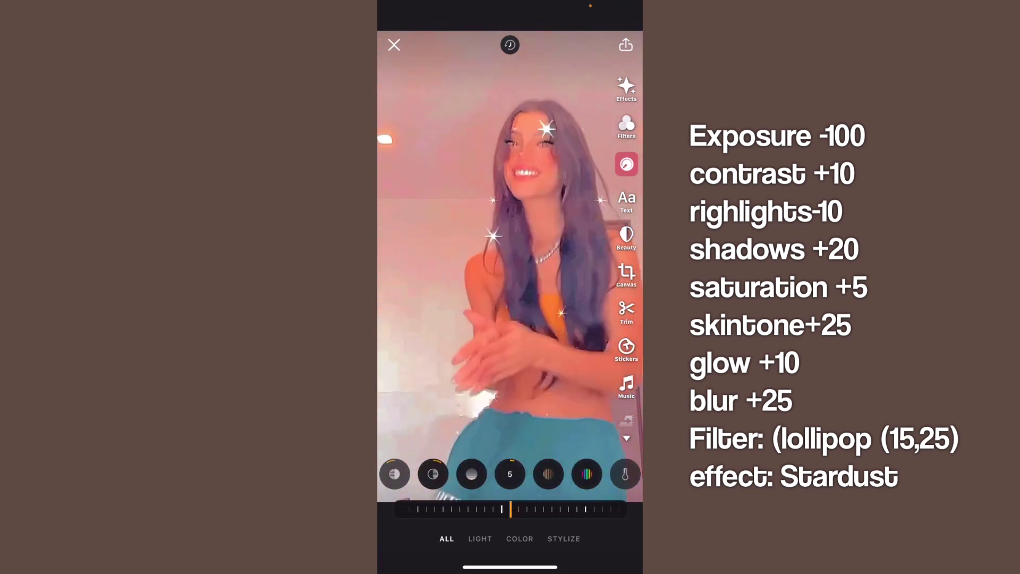
left_click_drag(548, 474, 484, 474)
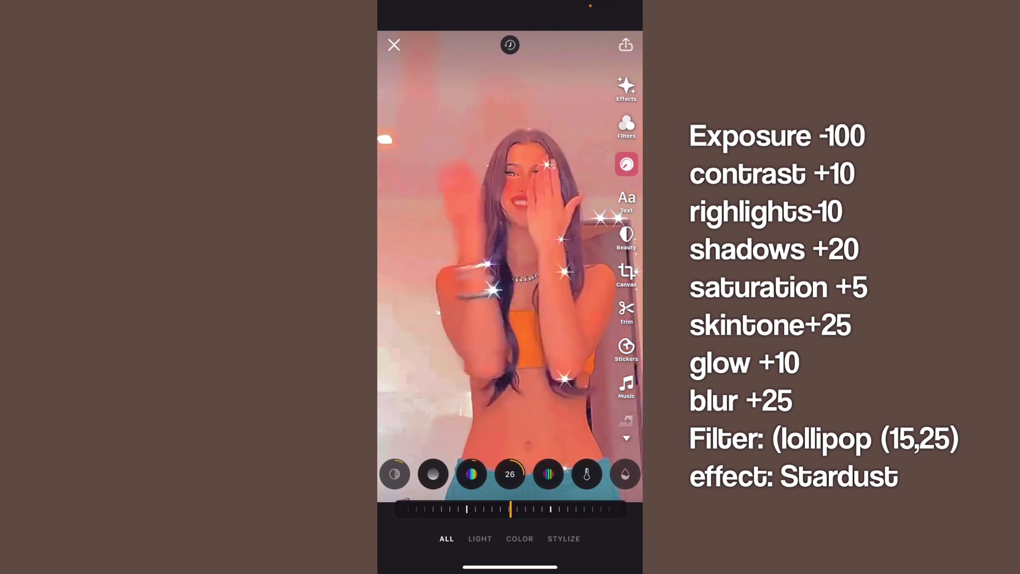
left_click_drag(547, 473, 516, 473)
left_click_drag(550, 509, 478, 508)
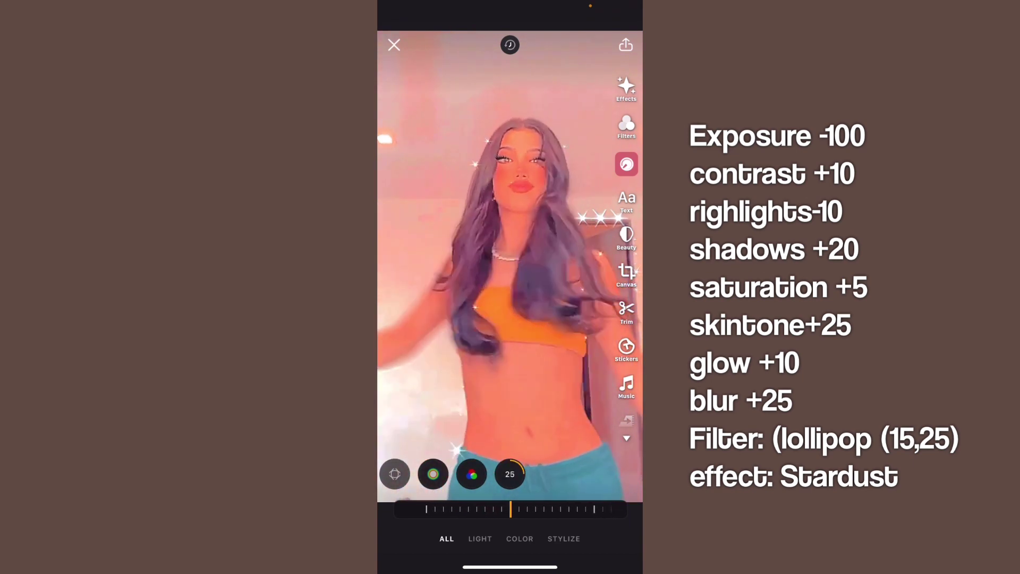
- Apply the Lollipop filter from search and tune its strength and sharpness
left_click(626, 126)
left_click(628, 537)
type("lo")
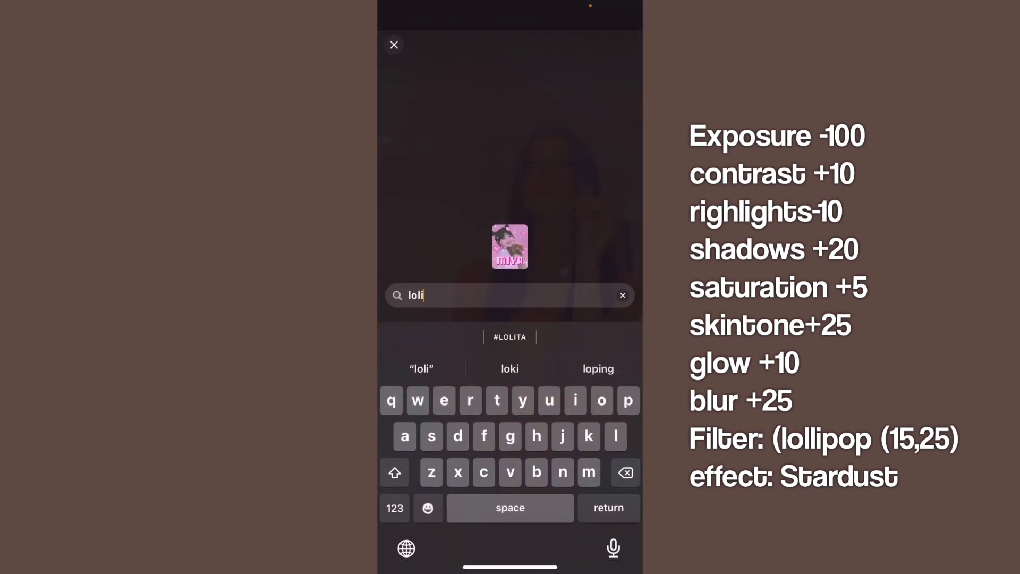
left_click(456, 240)
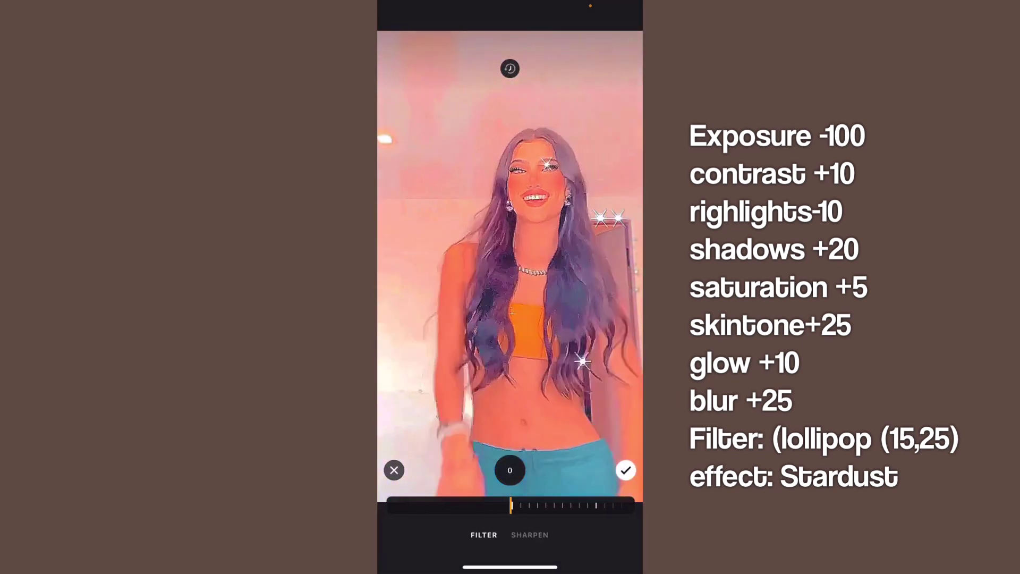
left_click(530, 534)
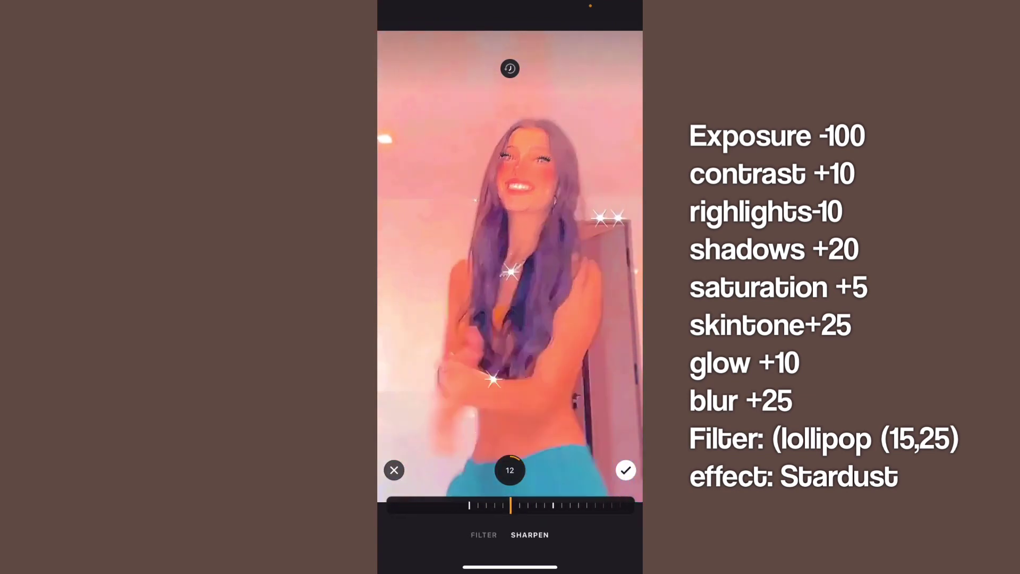
left_click(483, 534)
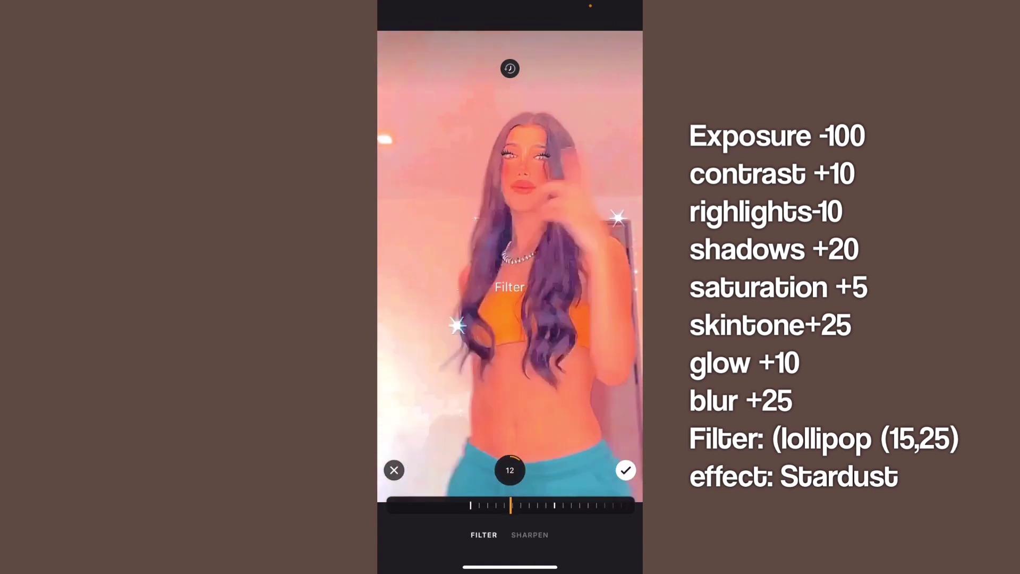
- Apply the Stardust sparkle effect and widen its scatter to 20
left_click(629, 538)
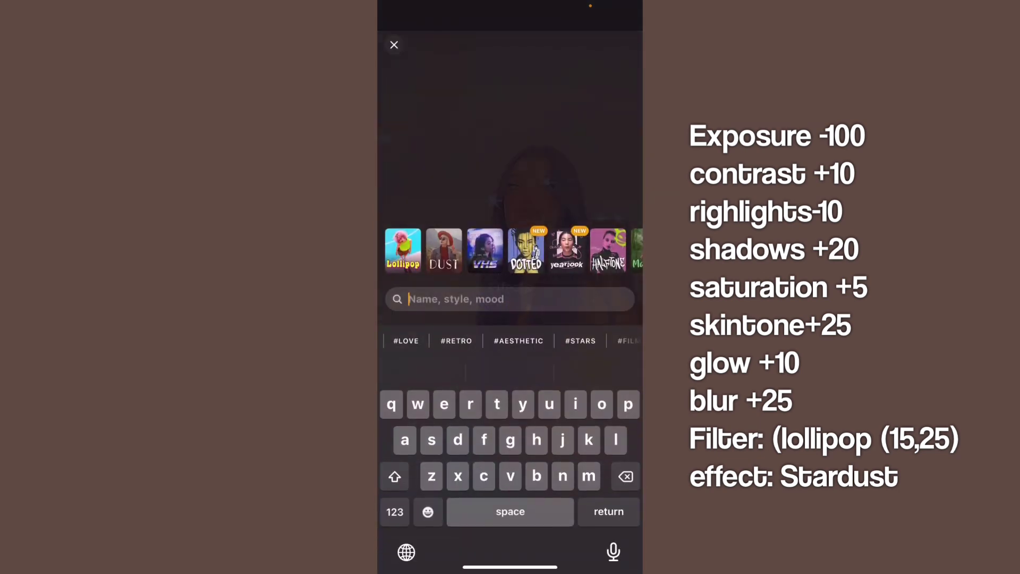
type("star")
left_click(401, 244)
left_click(440, 501)
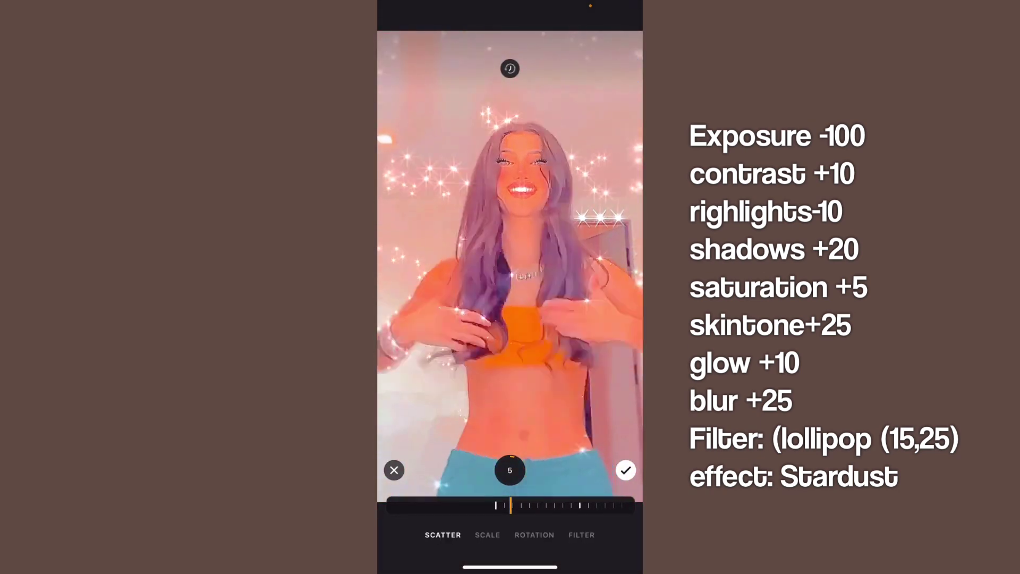
left_click_drag(574, 504, 446, 504)
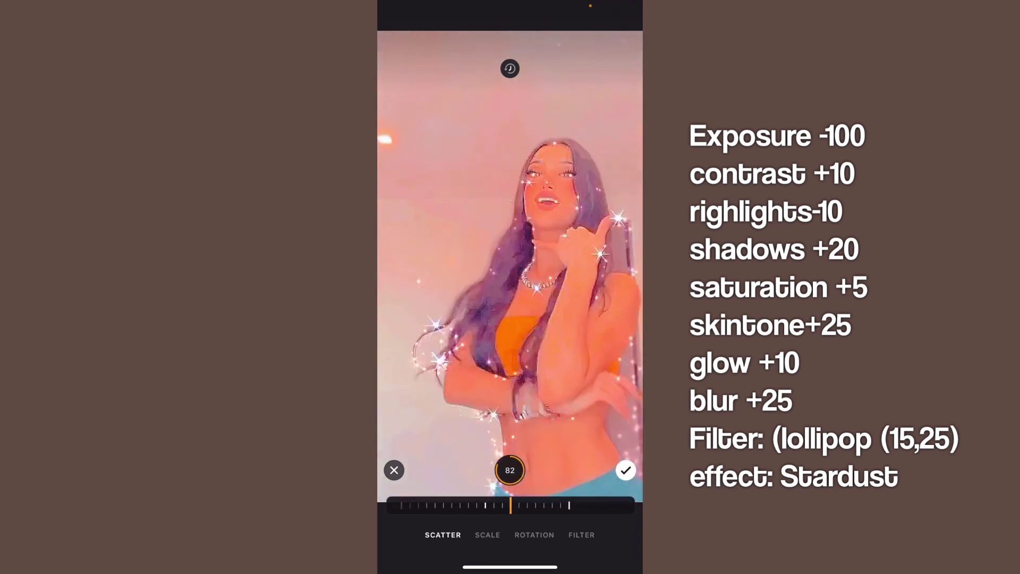
- Review Stardust's scale, filter and scatter settings, then apply the effect
left_click(487, 535)
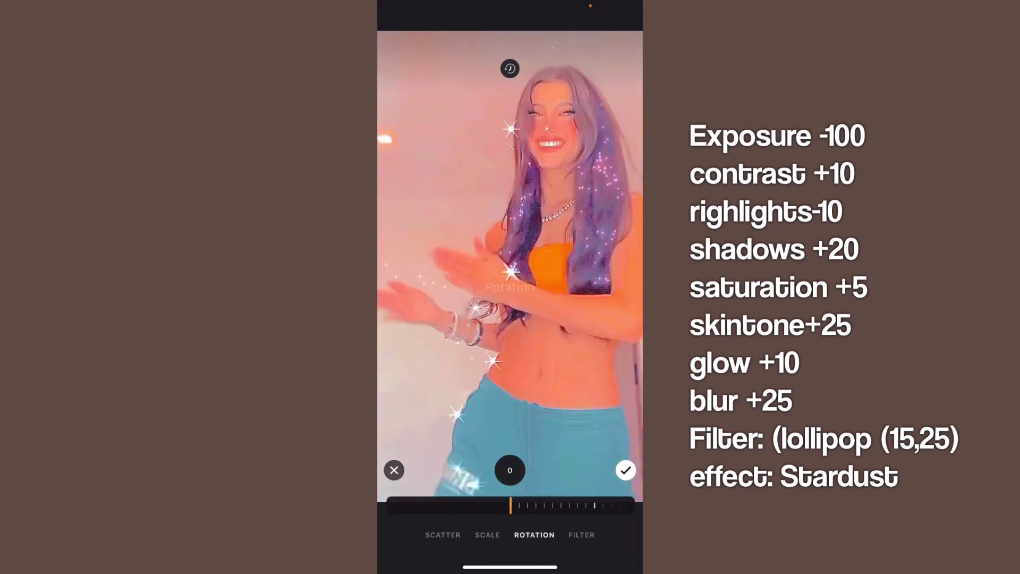
left_click(581, 534)
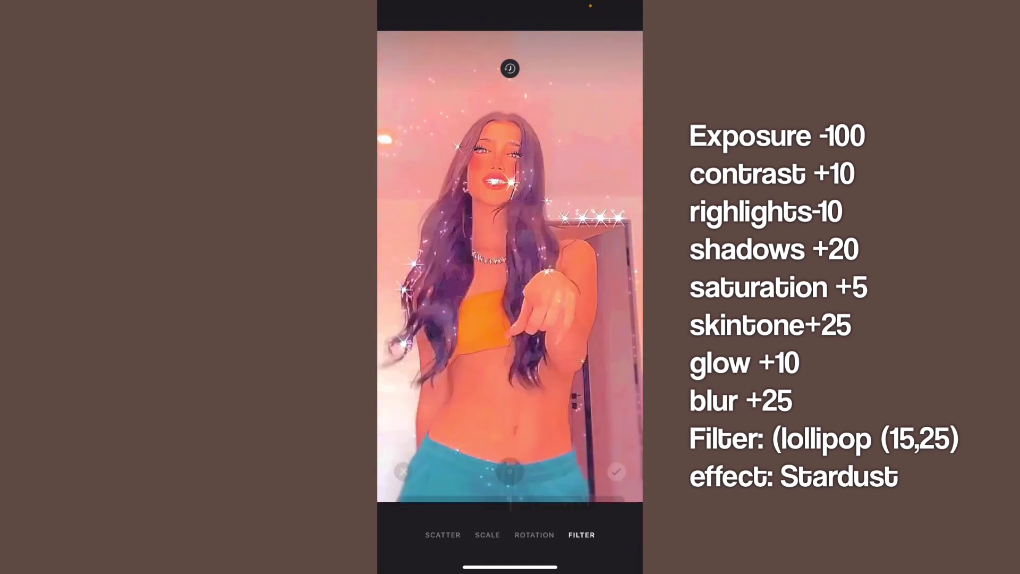
left_click(442, 534)
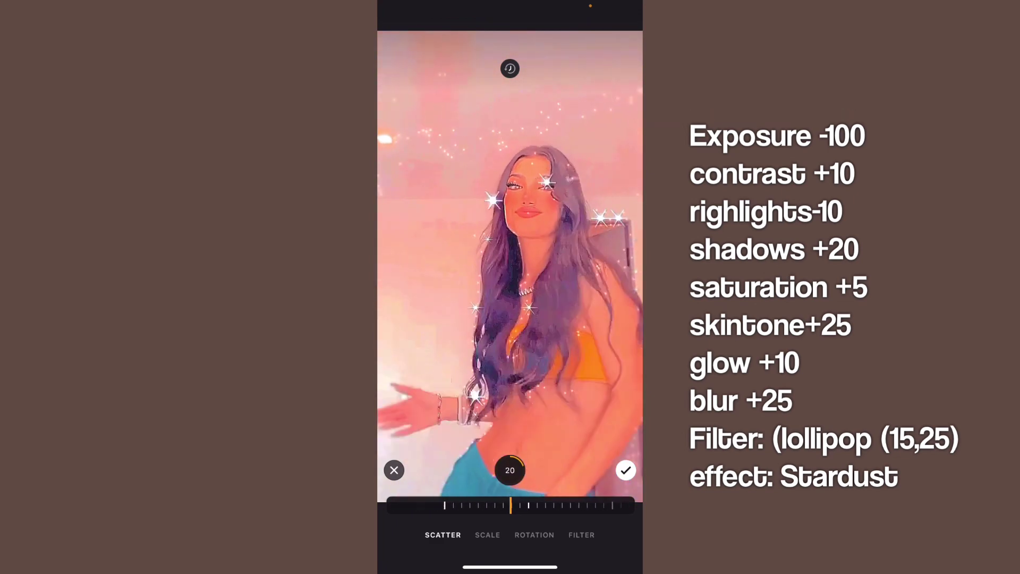
left_click(487, 535)
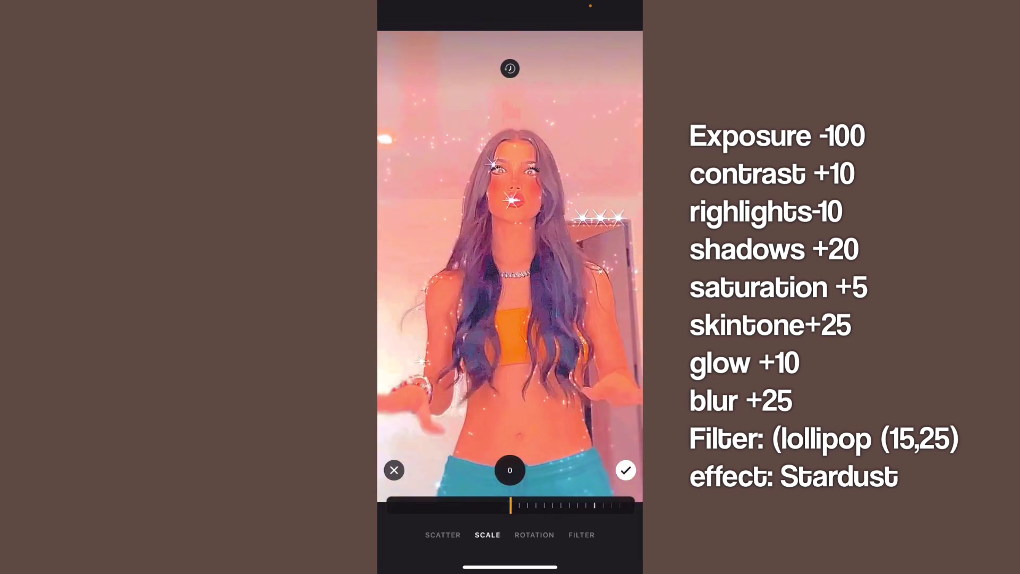
left_click(626, 471)
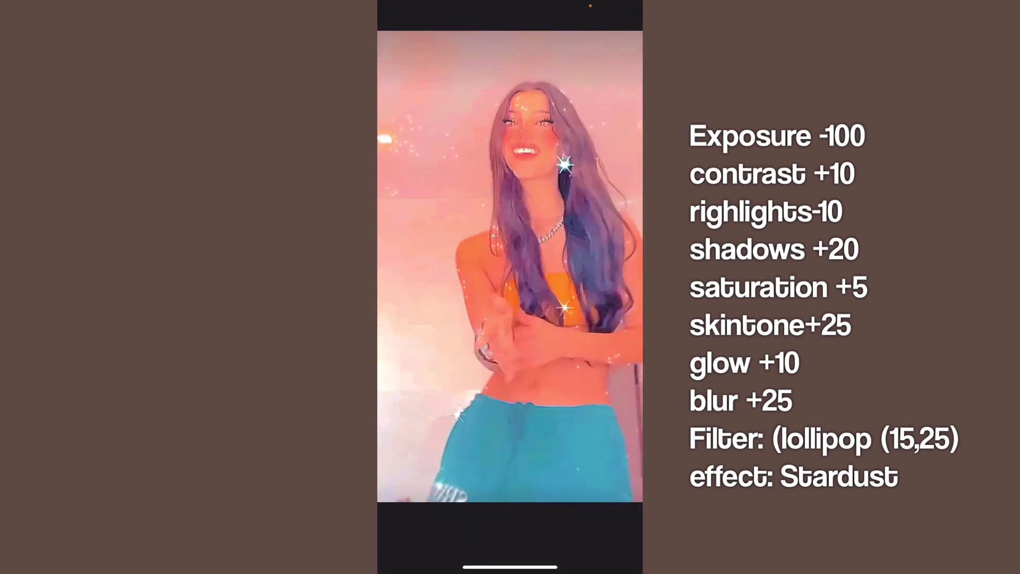
- Export the edited video to the camera roll and close Prequel
left_click(627, 43)
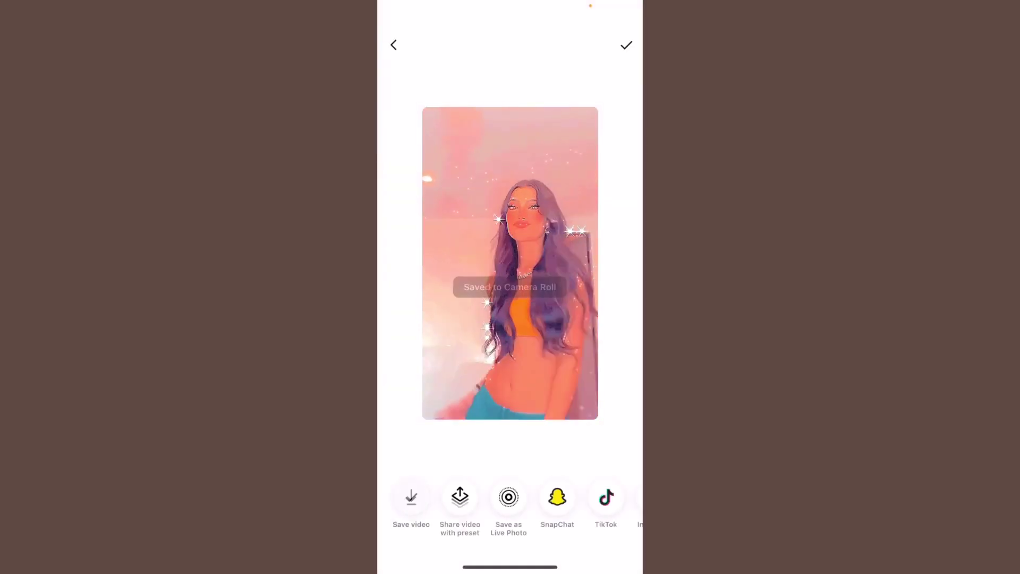
left_click_drag(510, 567, 510, 359)
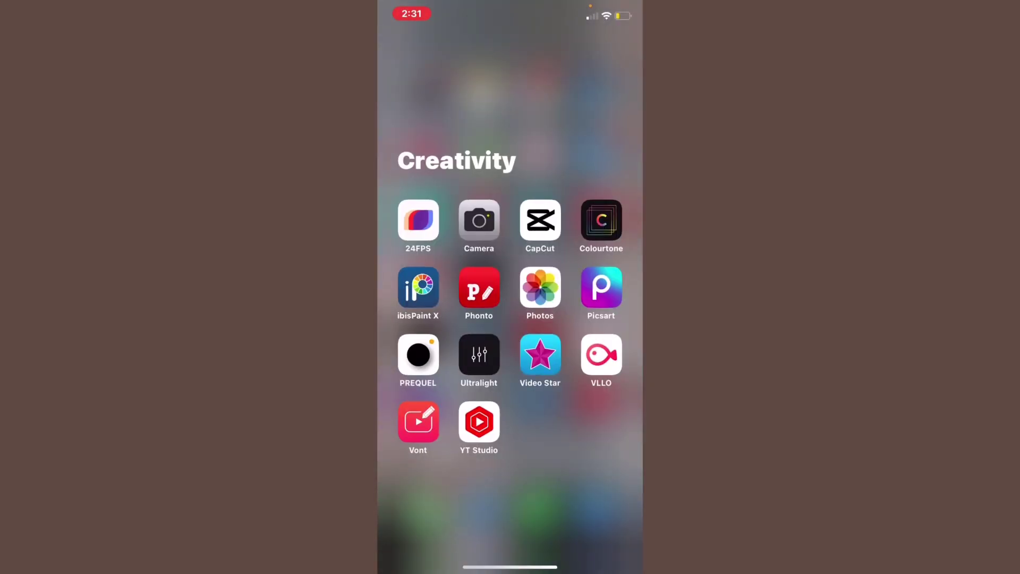
- Import the sparkle video from the camera roll into a new CapCut project
left_click(540, 220)
left_click(470, 108)
left_click(420, 144)
left_click(610, 530)
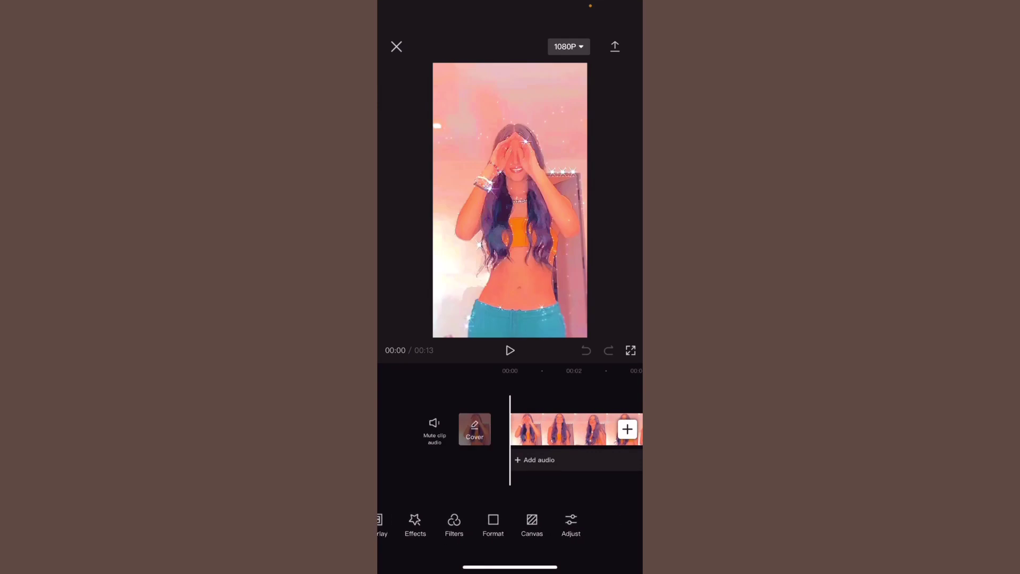
- Add an adjustment layer with its slider maxed and export the video at 1080P
left_click_drag(558, 526, 517, 526)
left_click(615, 522)
left_click_drag(446, 492, 618, 491)
left_click(626, 537)
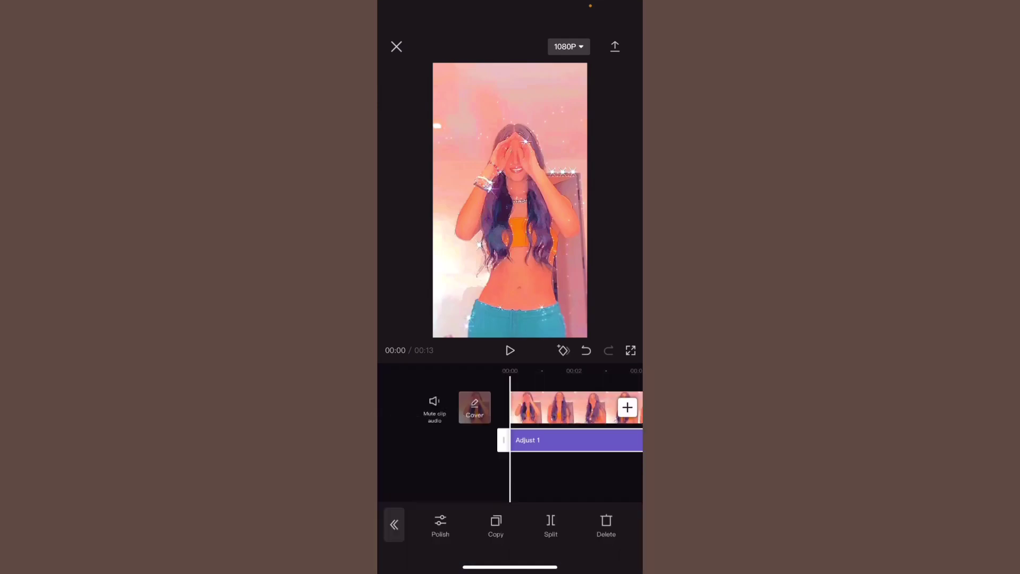
left_click_drag(573, 407, 446, 407)
left_click(568, 46)
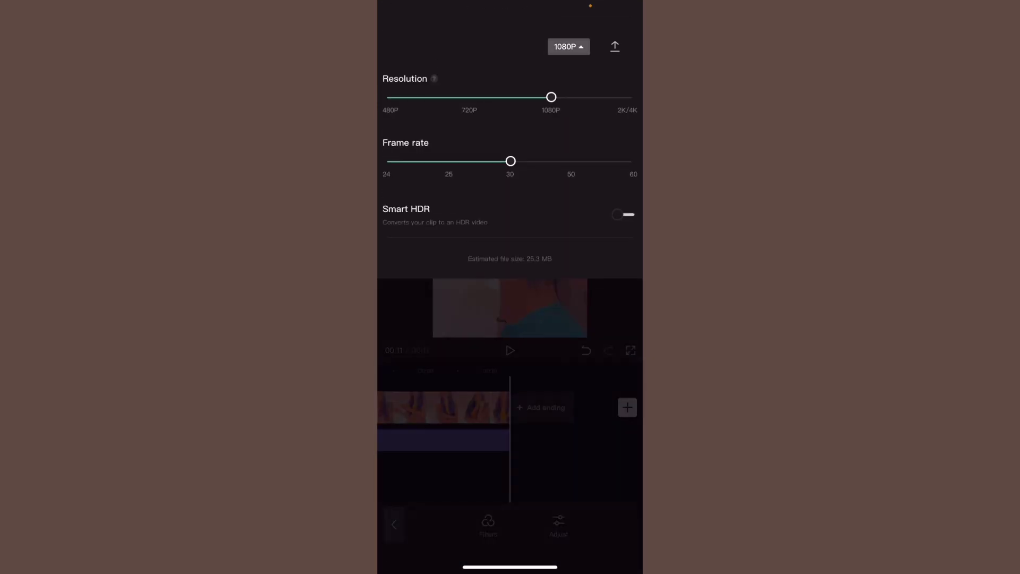
left_click(614, 47)
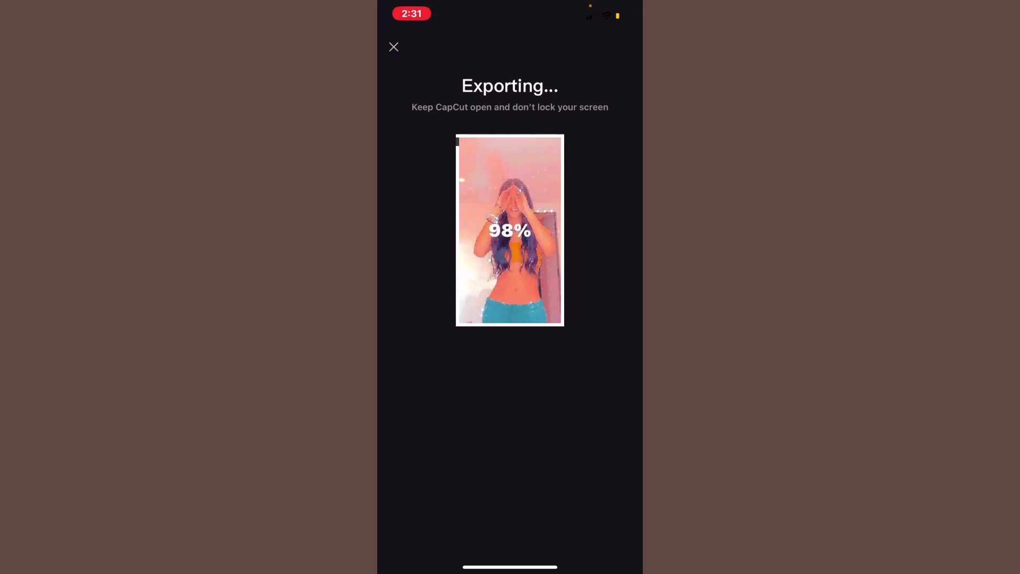
- Open Vont and place an orange heart emoji text layer on the video
left_click_drag(510, 568, 510, 359)
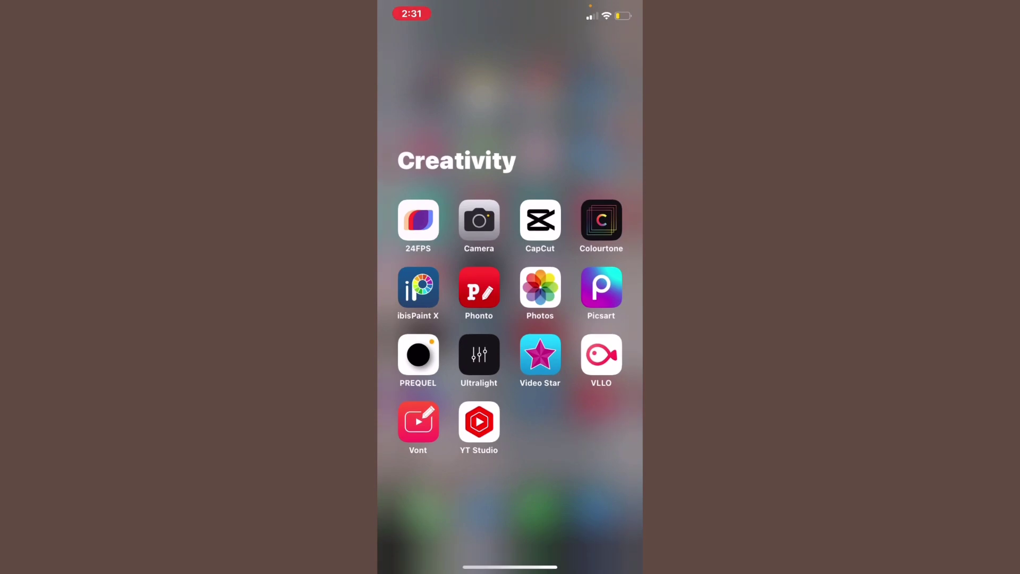
left_click(418, 422)
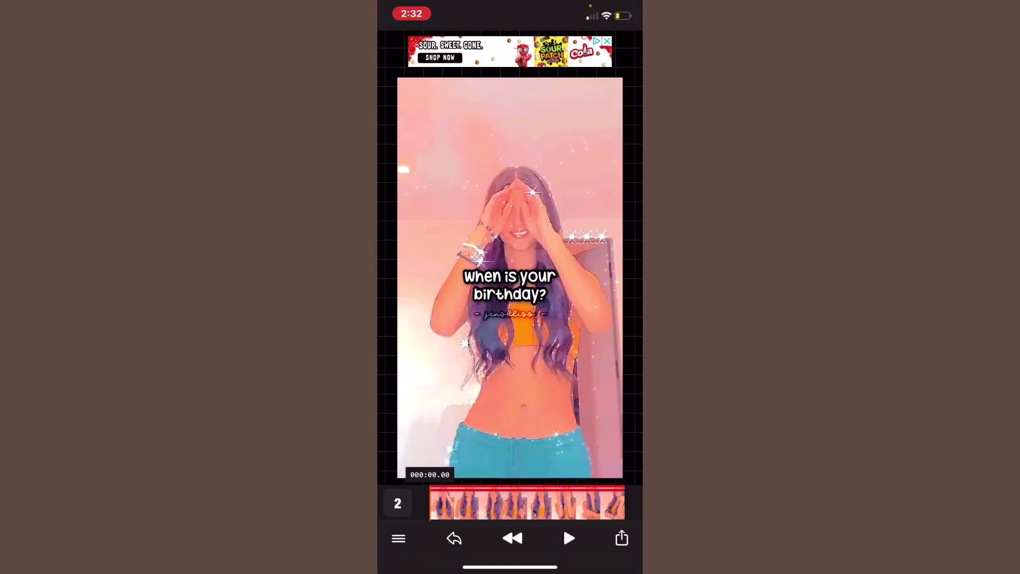
left_click(561, 422)
left_click(562, 394)
left_click(428, 510)
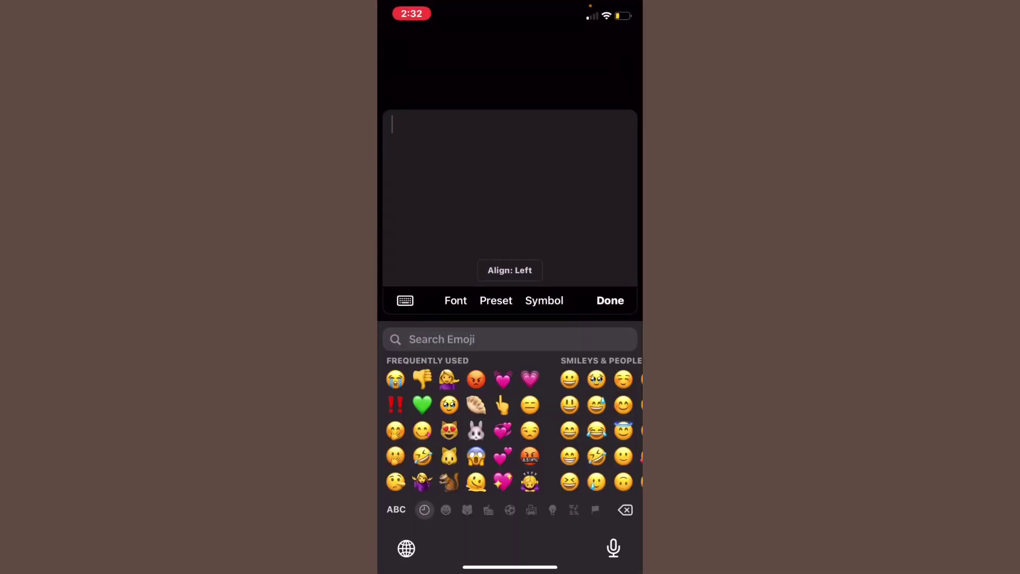
left_click(552, 509)
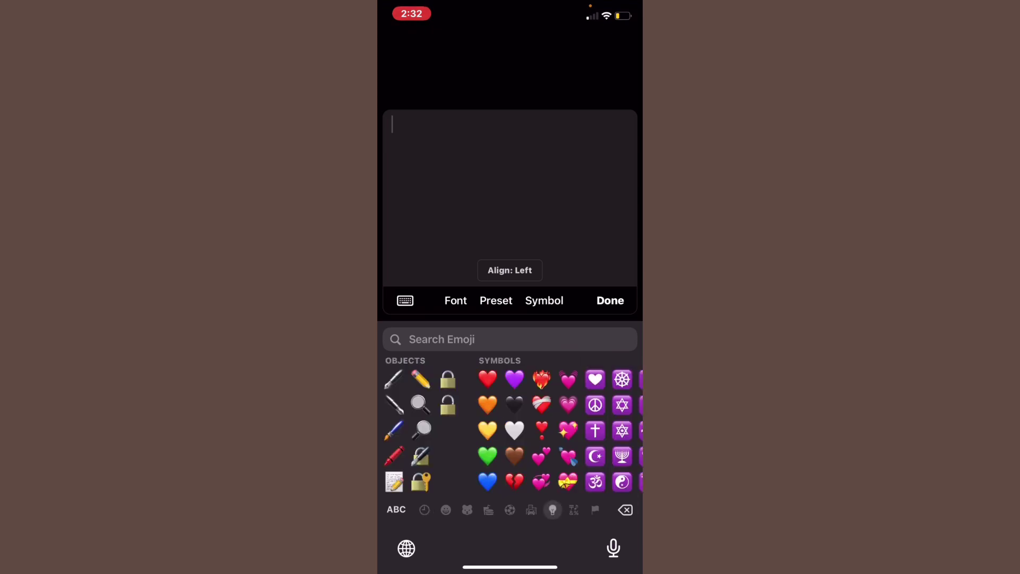
left_click(487, 405)
left_click(611, 301)
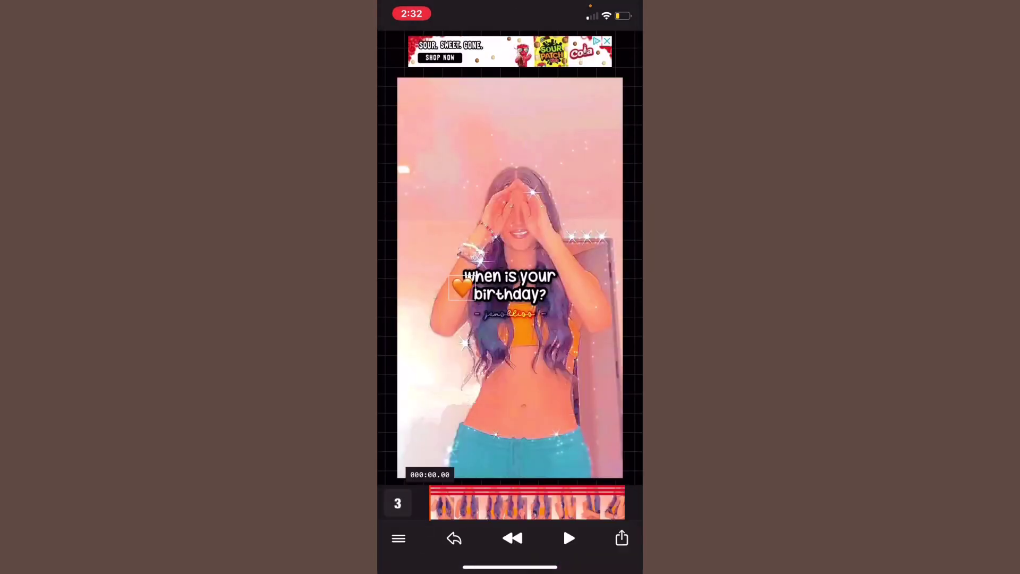
- Add another text layer with a fox emoji sticker on the video
left_click(510, 284)
left_click(472, 340)
left_click(428, 508)
left_click_drag(574, 431, 446, 430)
scroll(510, 430, "right", 5)
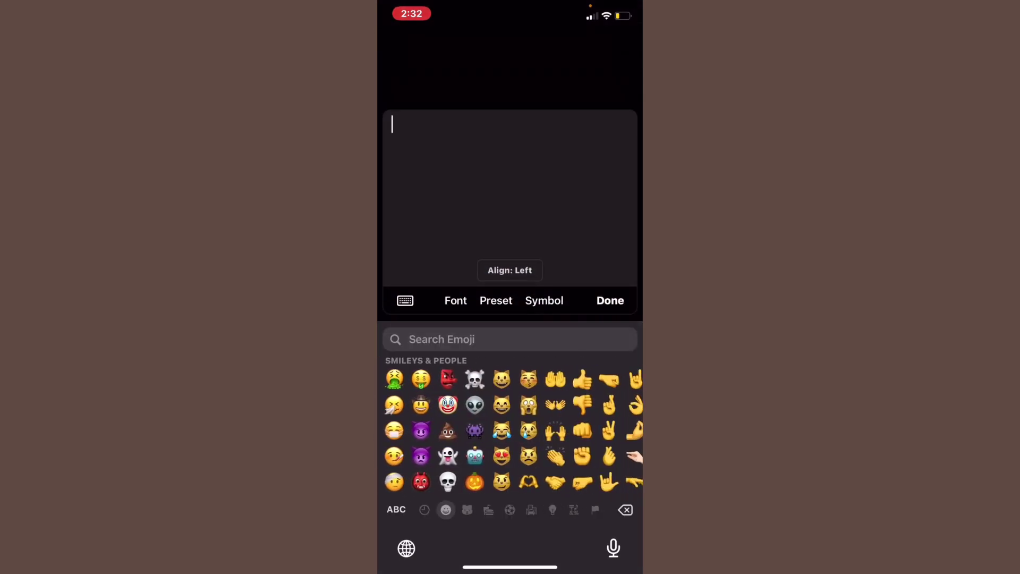
scroll(510, 430, "right", 5)
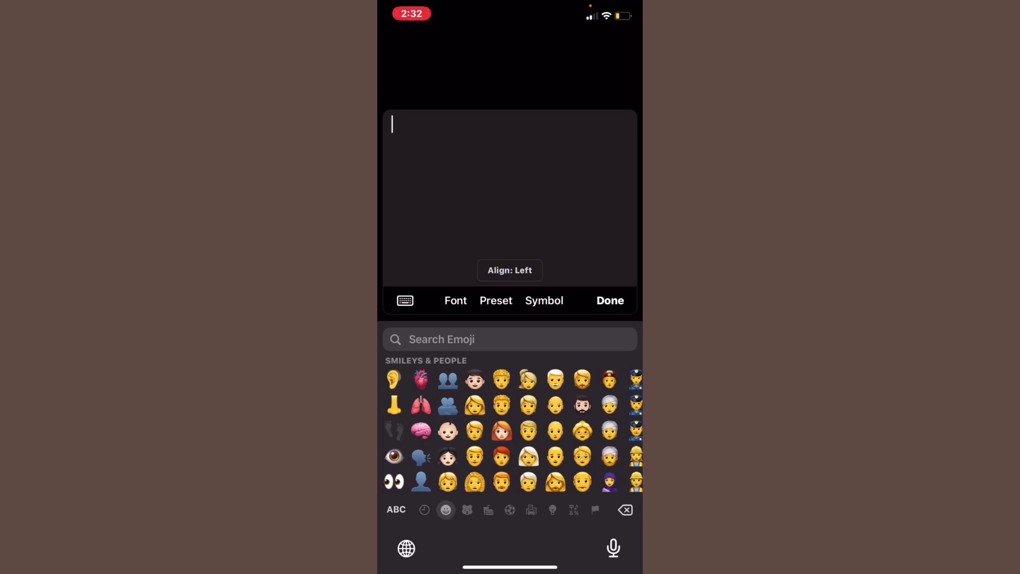
scroll(511, 431, "right", 3)
scroll(510, 431, "right", 3)
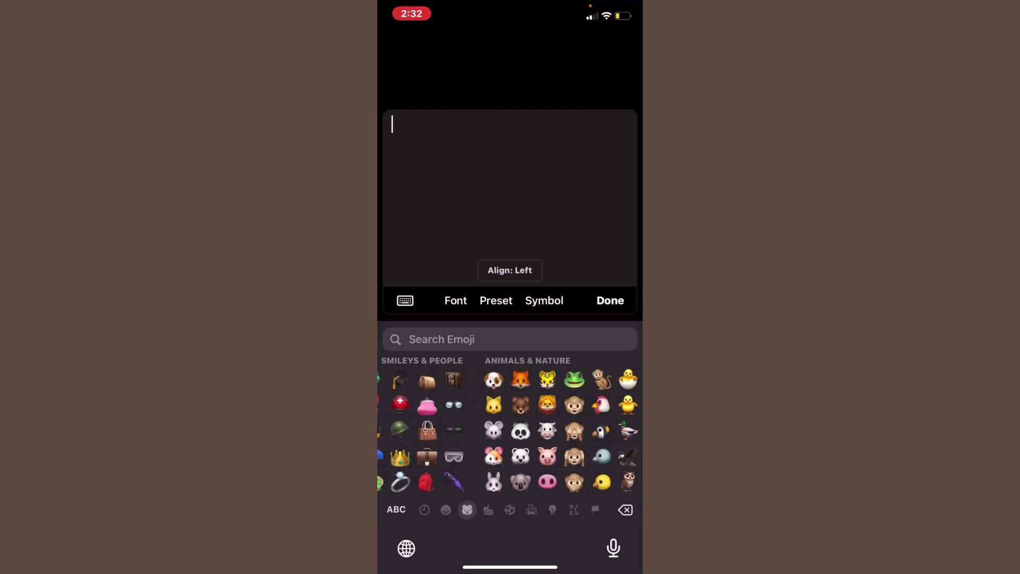
left_click(609, 299)
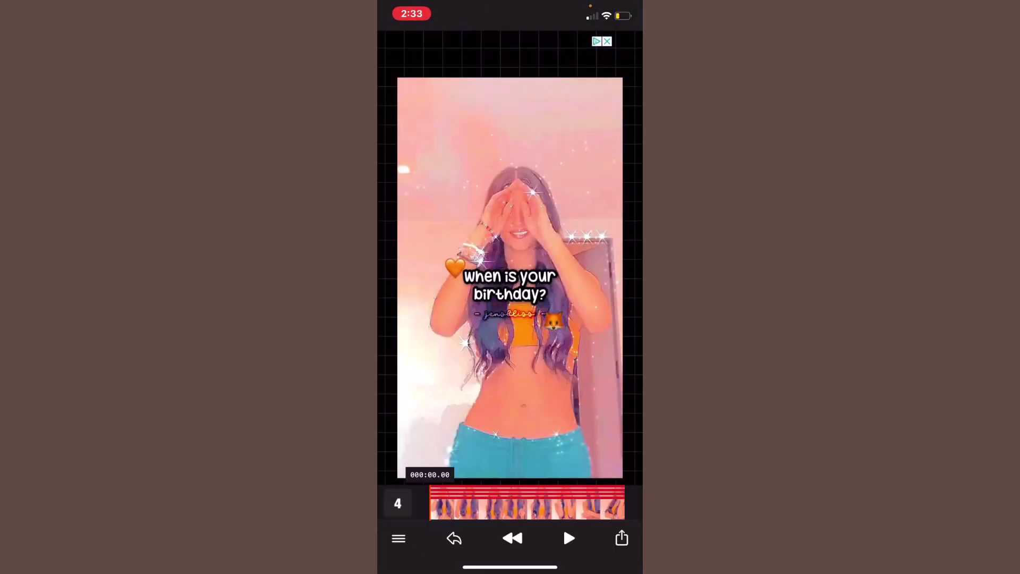
left_click(553, 320)
- Replace the copied fox emoji with a lobster emoji sticker
left_click(553, 320)
key("BackSpace")
left_click(428, 526)
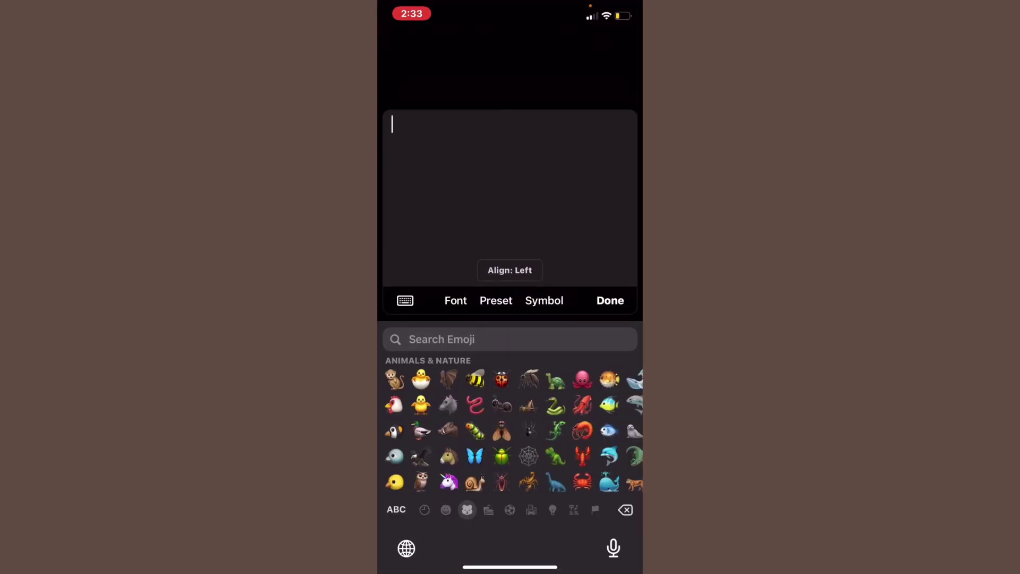
left_click(582, 456)
left_click(609, 300)
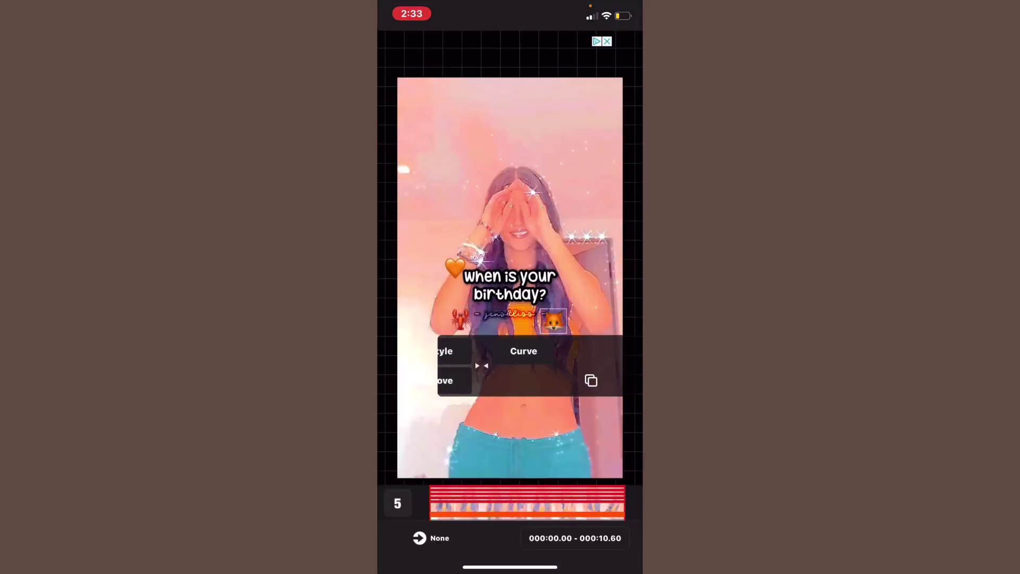
- Duplicate the lobster sticker and turn the copy into a maple leaf
left_click(547, 368)
left_click(471, 388)
left_click(428, 507)
scroll(511, 431, "right", 10)
scroll(510, 430, "right", 5)
left_click(610, 299)
- Tilt the lobster sticker beside the caption
left_click(558, 268)
left_click(557, 272)
left_click(510, 276)
left_click(510, 276)
left_click(461, 319)
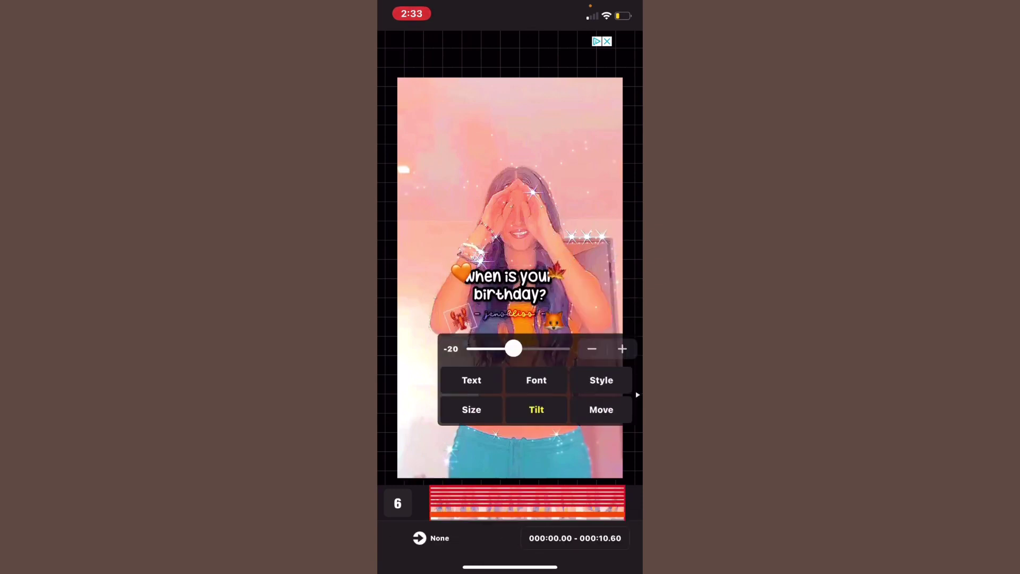
left_click(462, 315)
- Move the fox sticker up beside the word 'birthday'
left_click(553, 321)
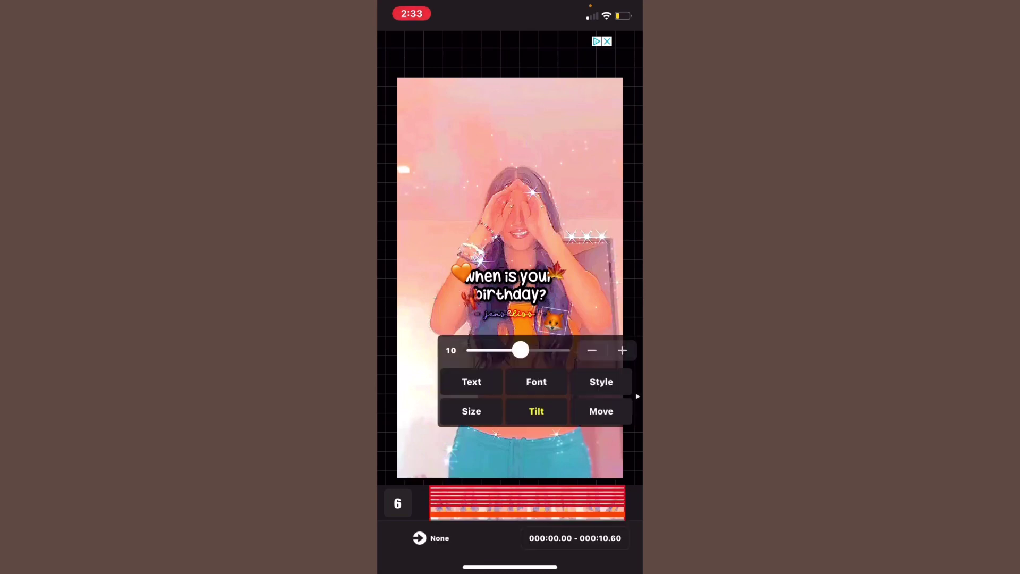
left_click_drag(553, 320, 541, 295)
left_click(511, 284)
left_click(523, 435)
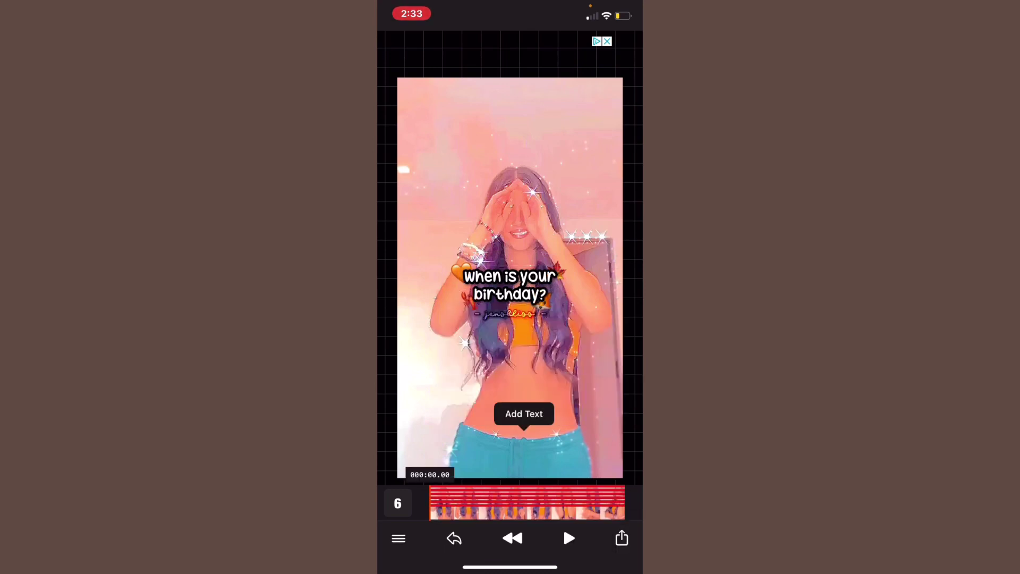
- Swap another sticker's emoji for a peach emoji
left_click(510, 285)
left_click(587, 303)
left_click(471, 342)
key("BackSpace")
left_click(427, 507)
scroll(510, 430, "right", 3)
left_click(597, 428)
left_click(609, 331)
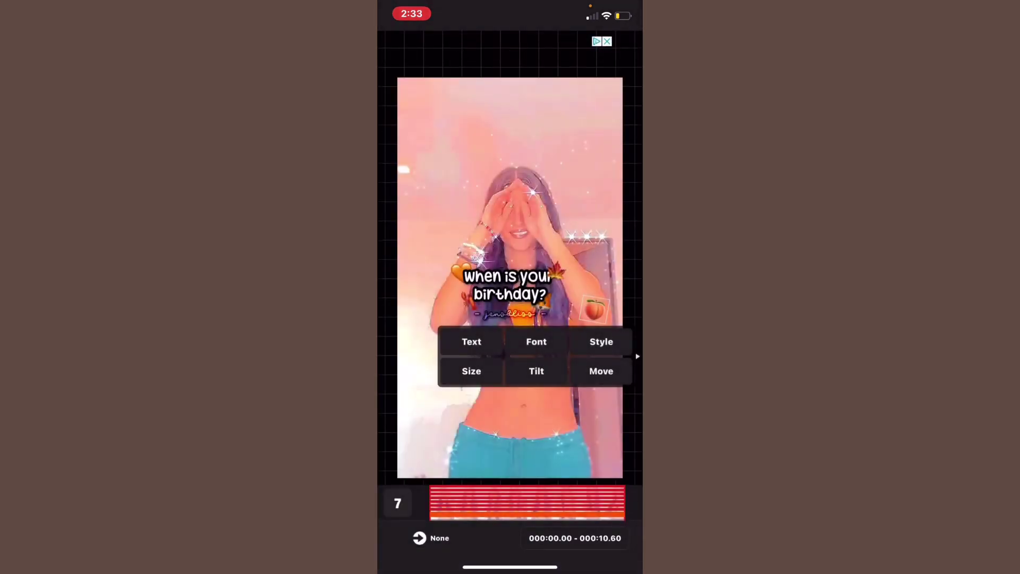
left_click(510, 199)
- Remove the peach sticker and bring up the save and share options
left_click(511, 285)
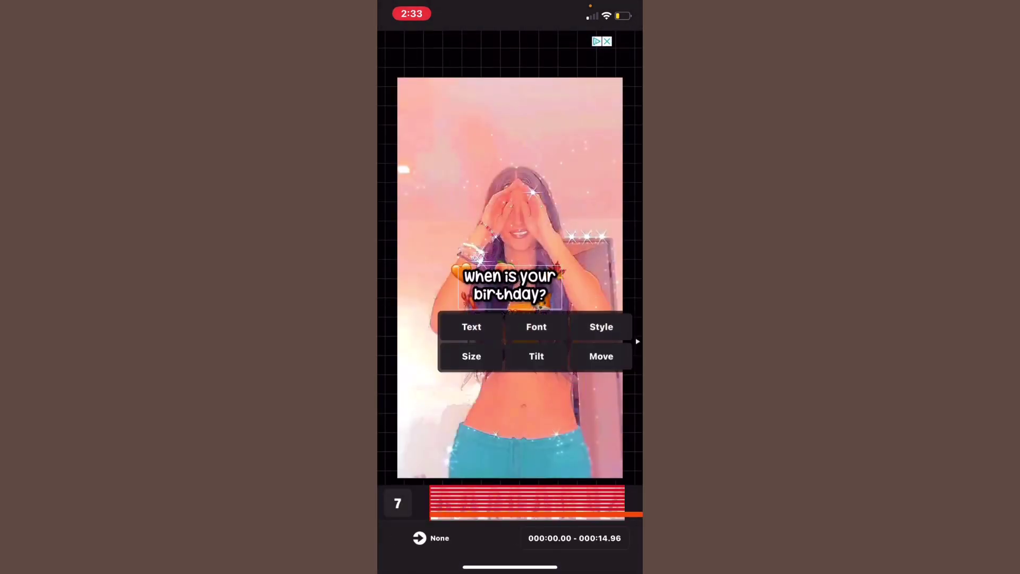
left_click(537, 446)
left_click(621, 538)
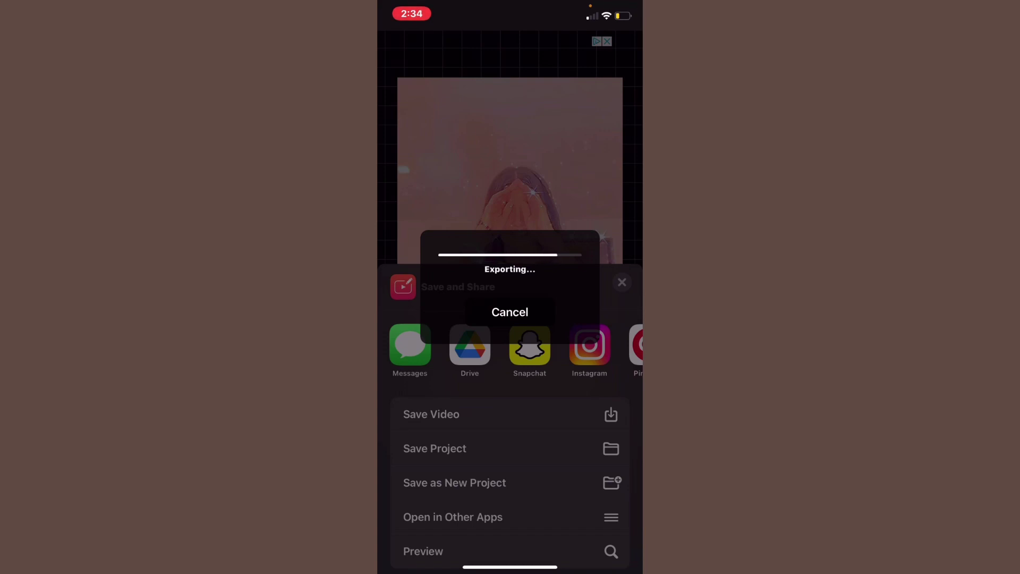
- Import and render the edited dance video from the camera roll in Video Star
left_click_drag(510, 568, 510, 359)
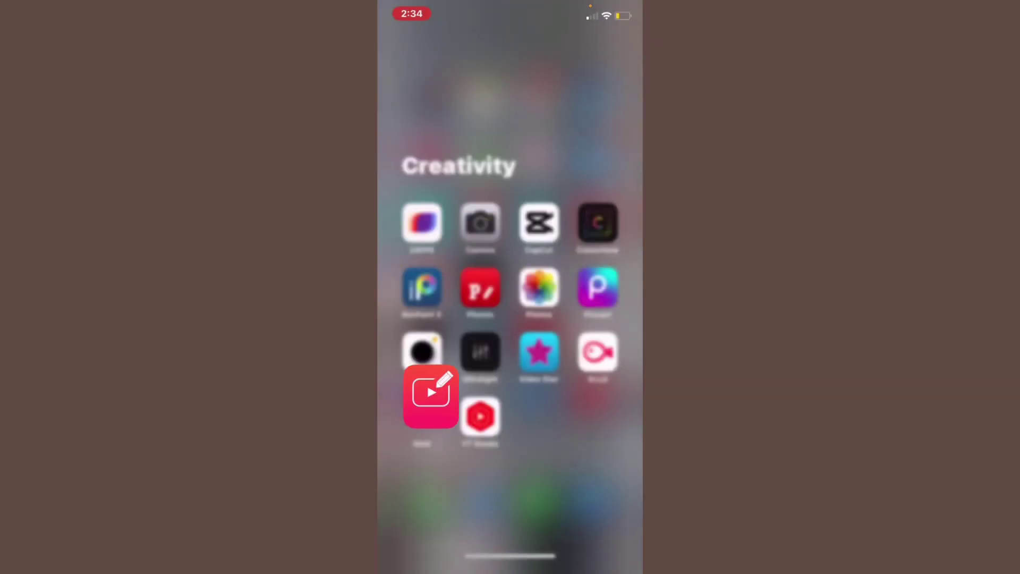
left_click(540, 353)
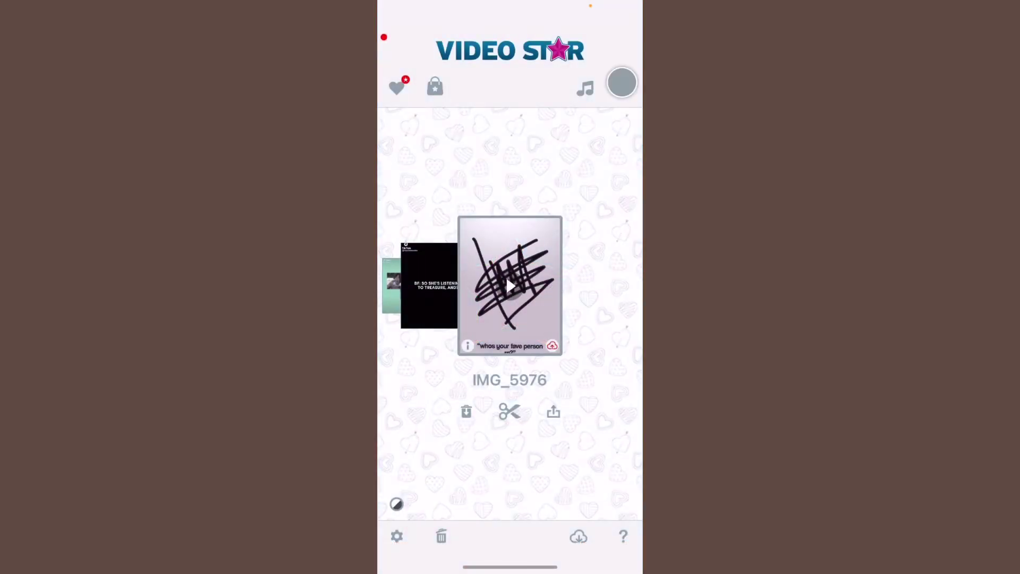
left_click(619, 83)
left_click(594, 143)
left_click(455, 129)
left_click(539, 449)
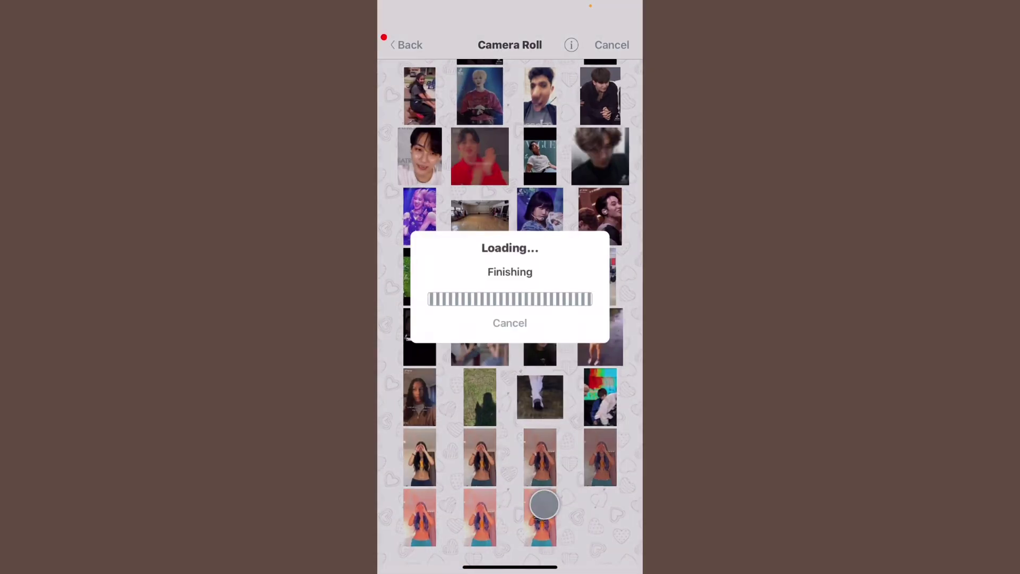
left_click(613, 36)
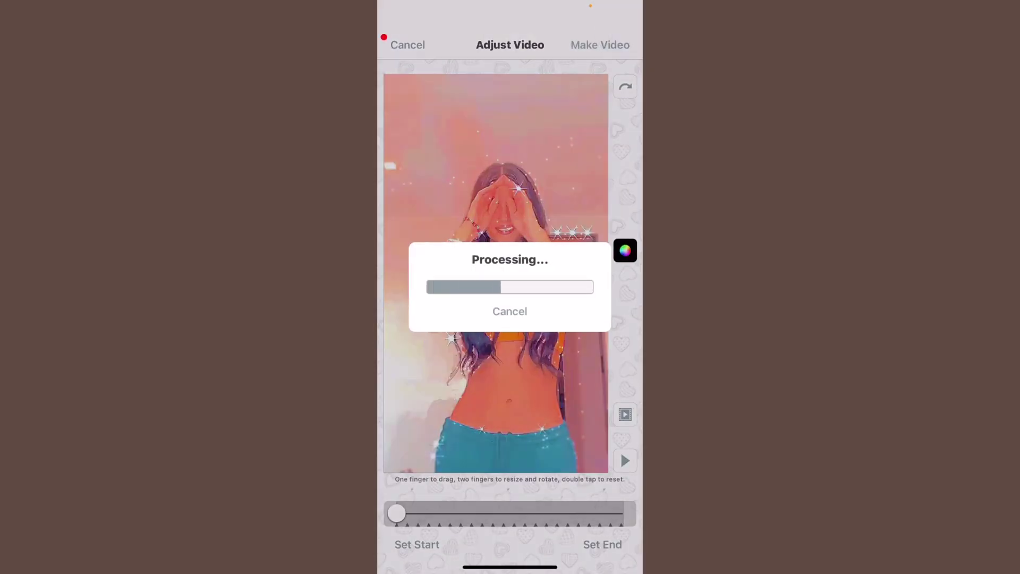
- Start a Multi-Layer edit with the pink clip as layer 1
left_click(569, 528)
left_click(590, 430)
left_click(396, 124)
- Confirm the layer 1 clip and apply the Turbulence effect from the effect search
left_click(415, 189)
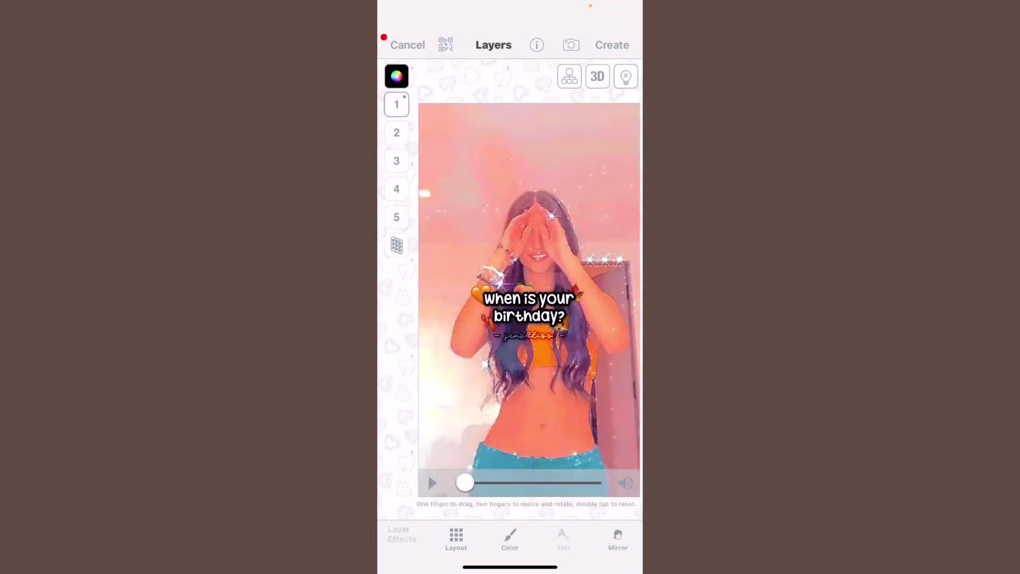
left_click(585, 518)
left_click(613, 51)
type("tur")
left_click(531, 87)
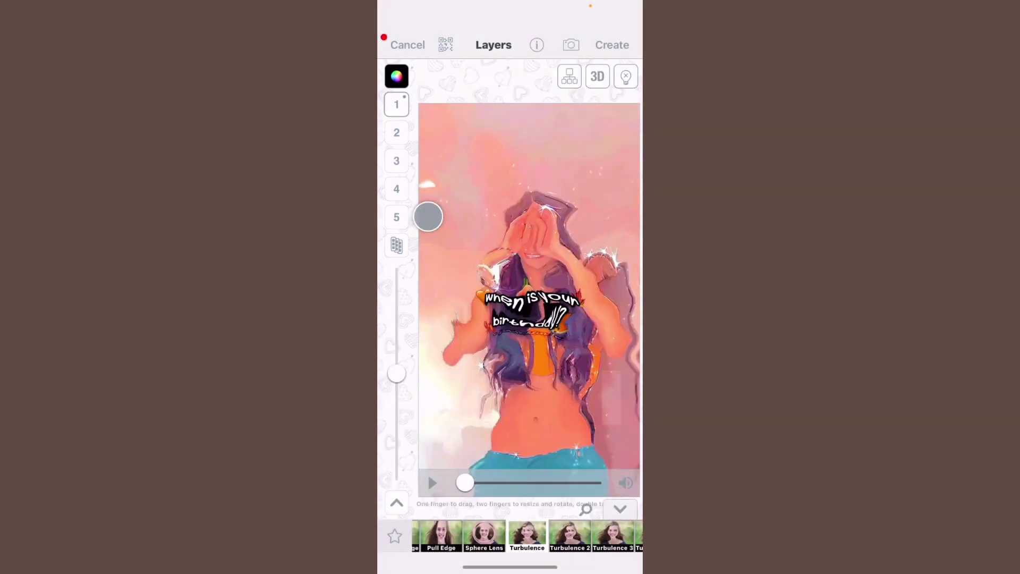
left_click_drag(568, 530, 565, 530)
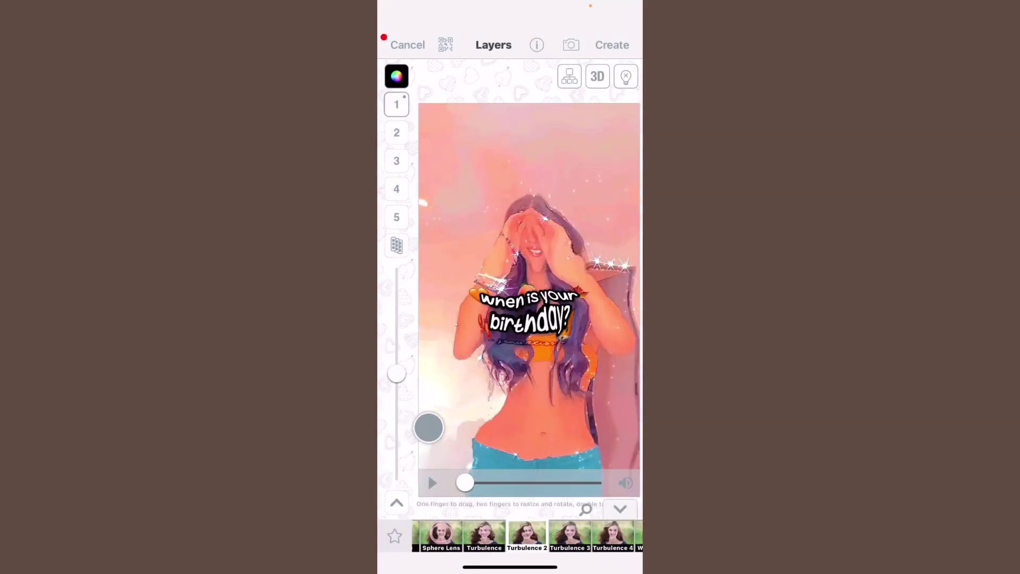
- Weaken the turbulence, switch to the Turbulence 3 variant, and preview the result
left_click_drag(399, 364, 396, 463)
left_click(432, 482)
left_click(431, 483)
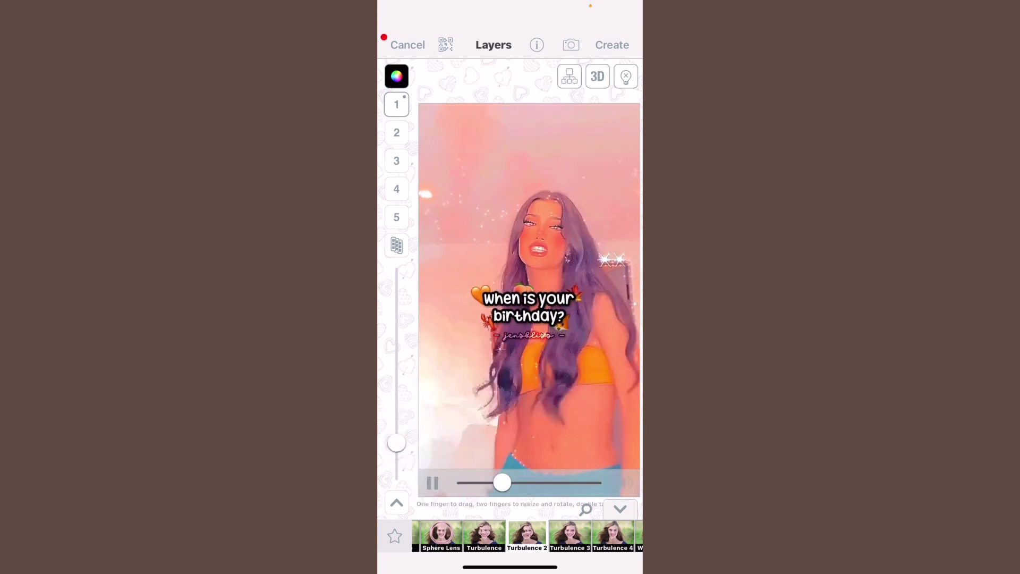
left_click(569, 534)
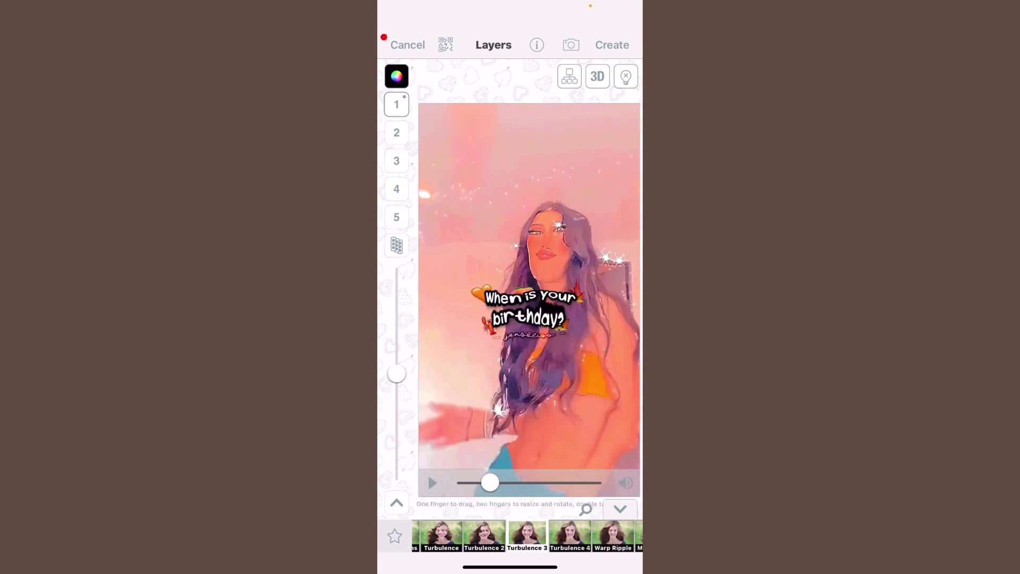
left_click_drag(397, 373, 396, 463)
left_click(433, 482)
- Check the effect variations, replay the clip from the start, and render the layered video
left_click(397, 503)
left_click(576, 380)
left_click(433, 480)
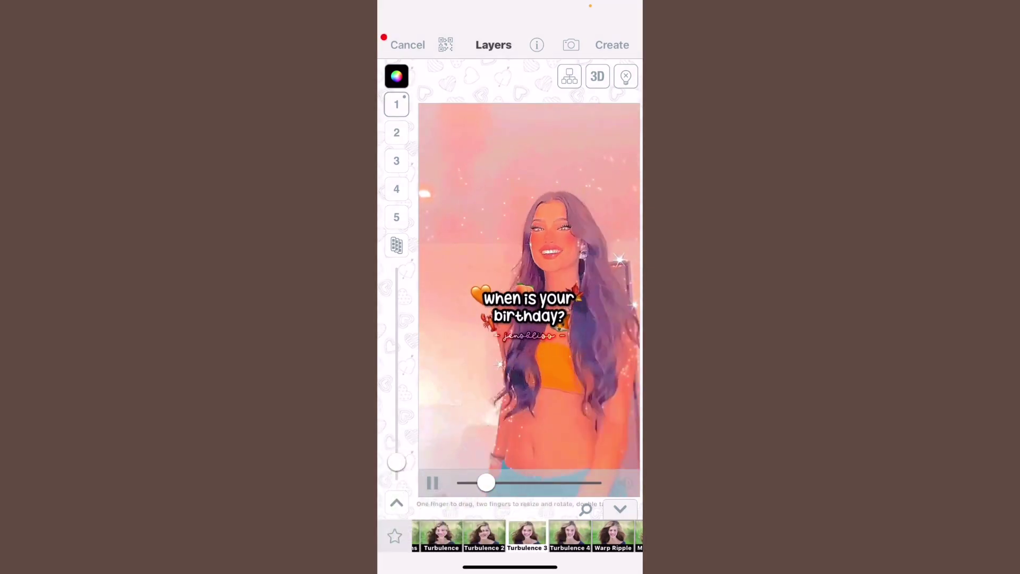
left_click(396, 503)
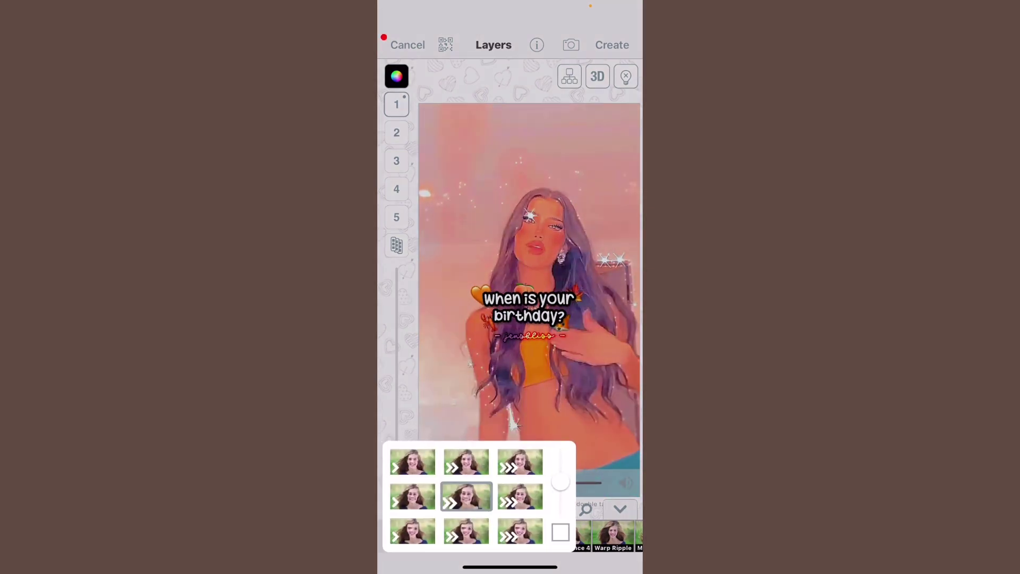
left_click(606, 374)
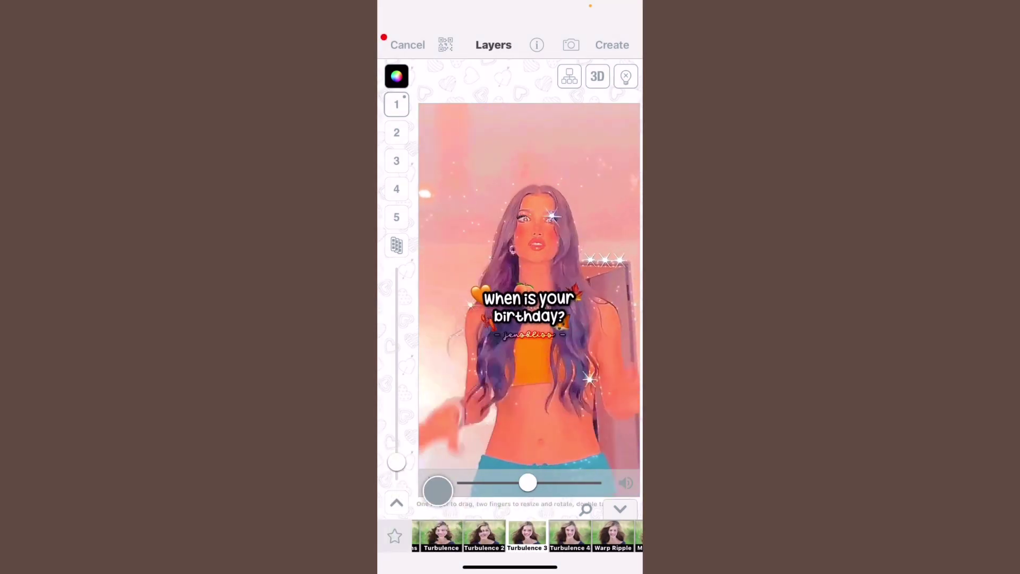
left_click(432, 482)
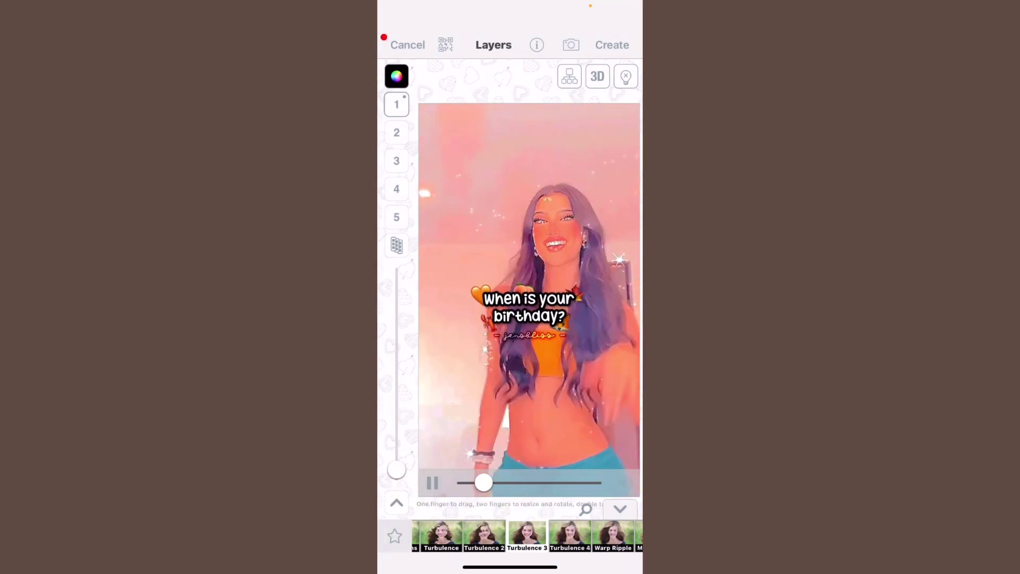
left_click(614, 37)
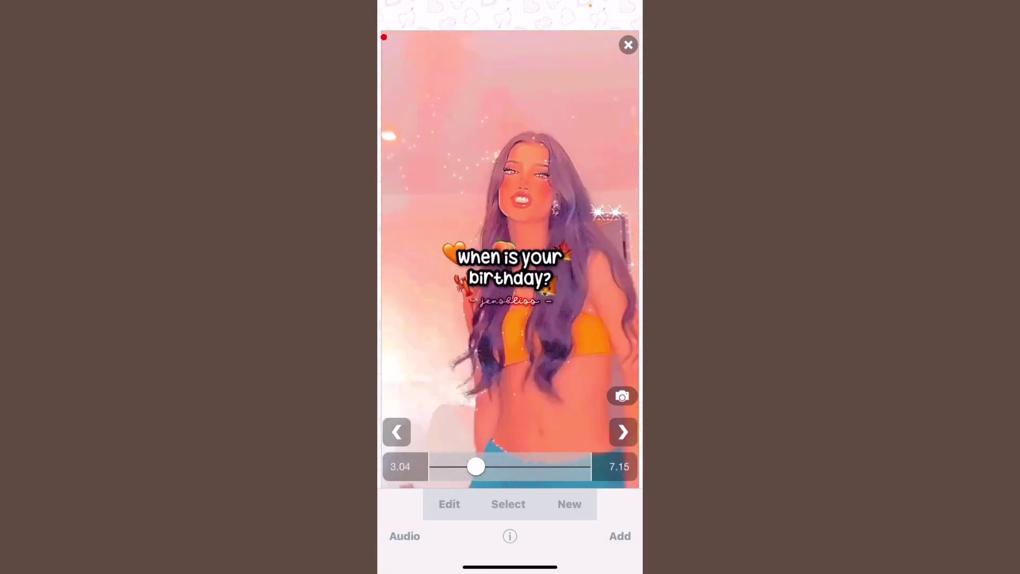
- Save the turbulence video to the camera roll
left_click(629, 45)
left_click(553, 411)
left_click(553, 339)
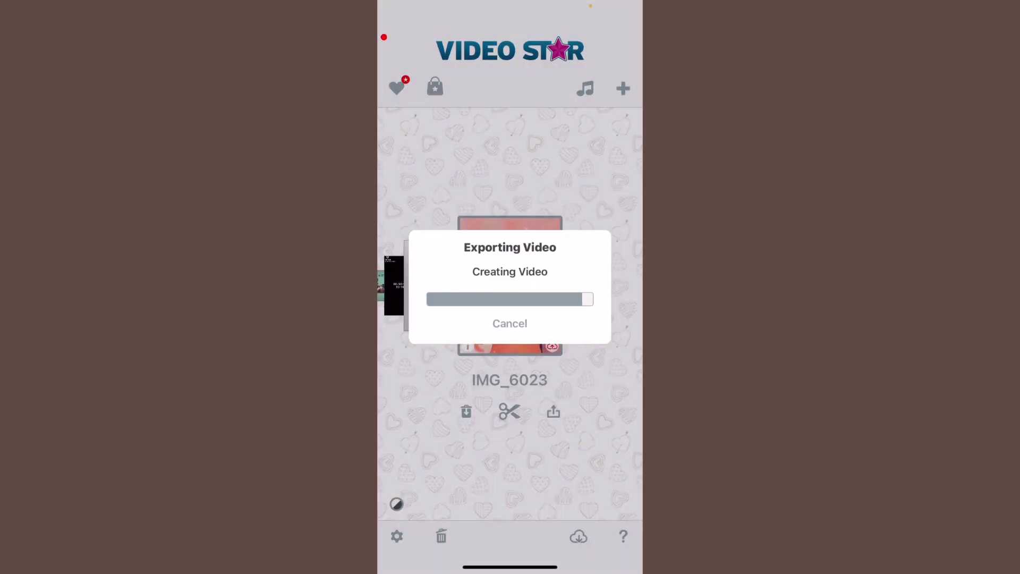
- Load the exported clip as a new layer and shift its hue from blue to pink
left_click(503, 406)
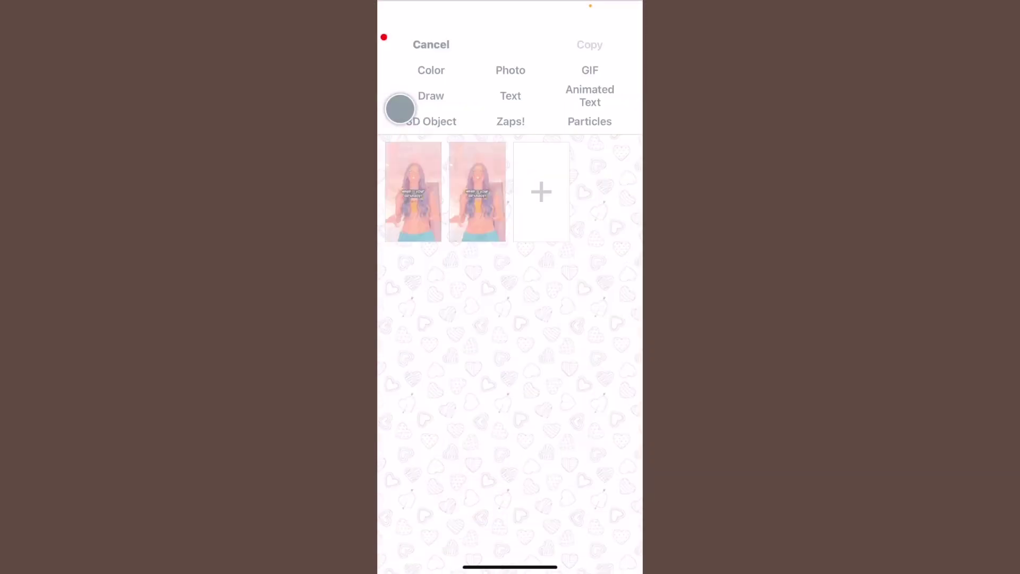
left_click(481, 203)
left_click(578, 376)
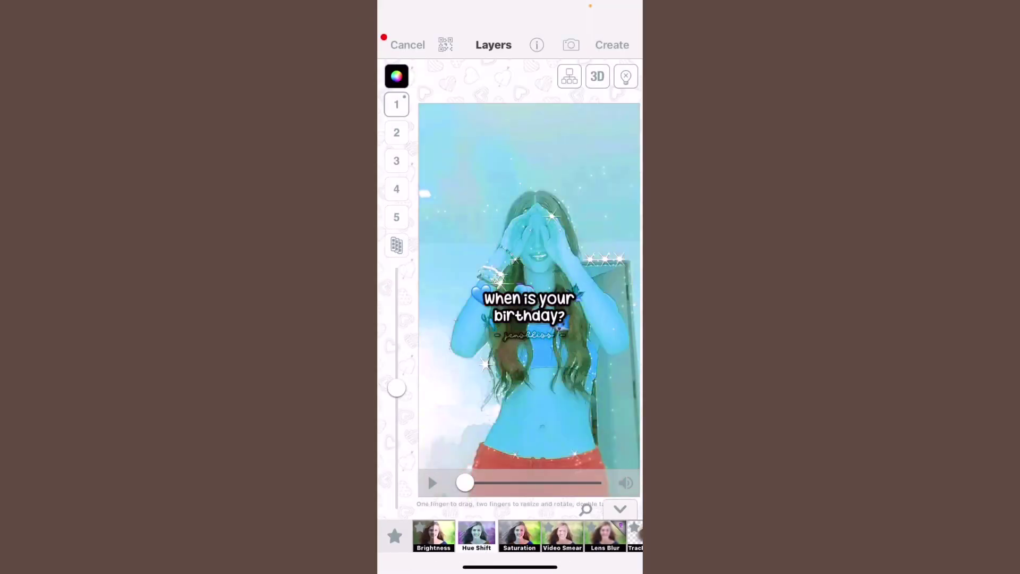
mouse_move(396, 388)
left_mouse_down()
mouse_move(396, 262)
mouse_move(396, 292)
left_mouse_up()
left_click_drag(465, 482, 546, 519)
left_click_drag(396, 300, 390, 341)
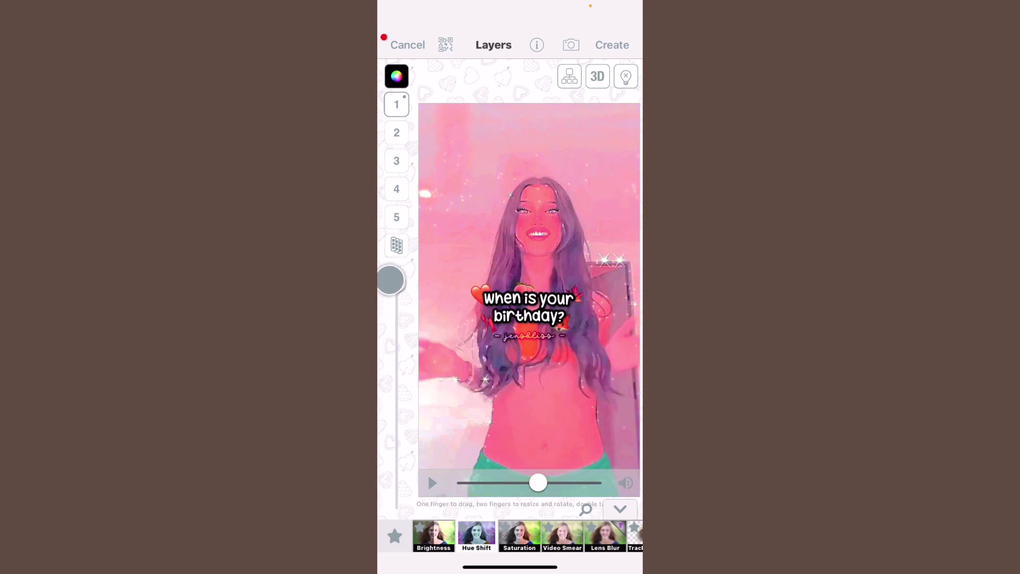
left_click_drag(494, 515, 505, 511)
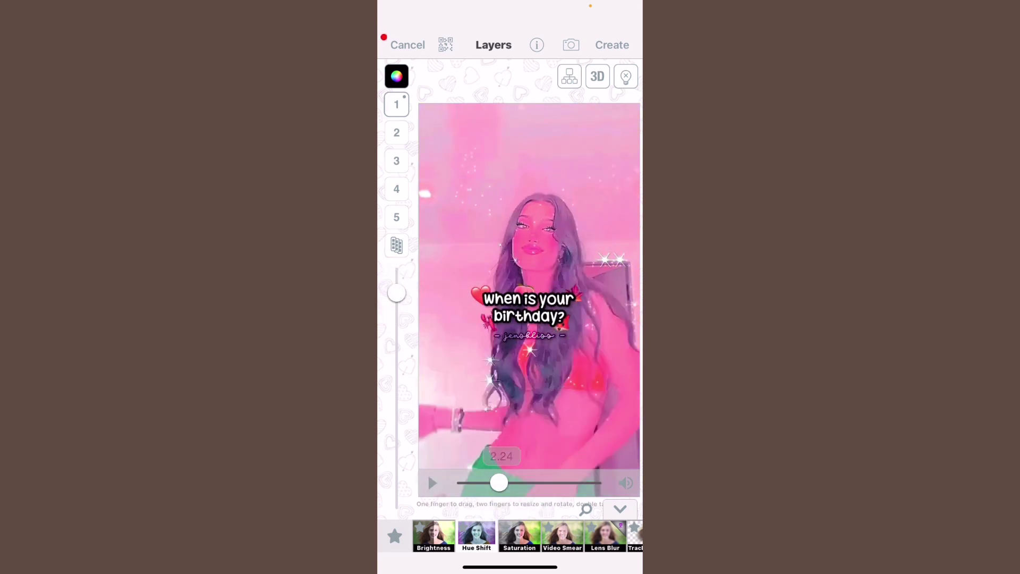
- Add the clip as layer 2 with a tall rectangle mask narrowed toward the right
left_click(396, 76)
left_click(395, 132)
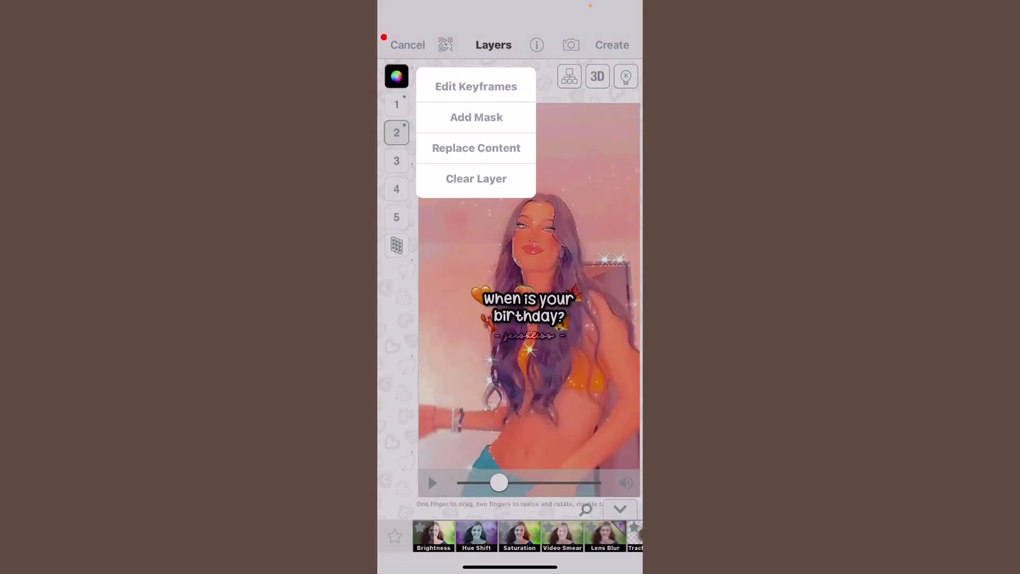
left_click(476, 118)
left_click(596, 200)
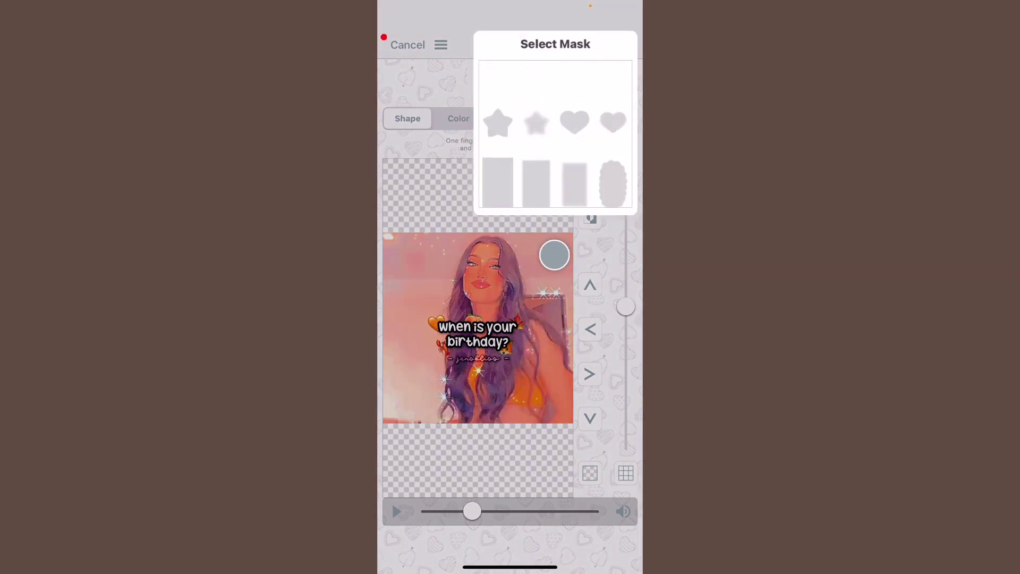
left_click(492, 151)
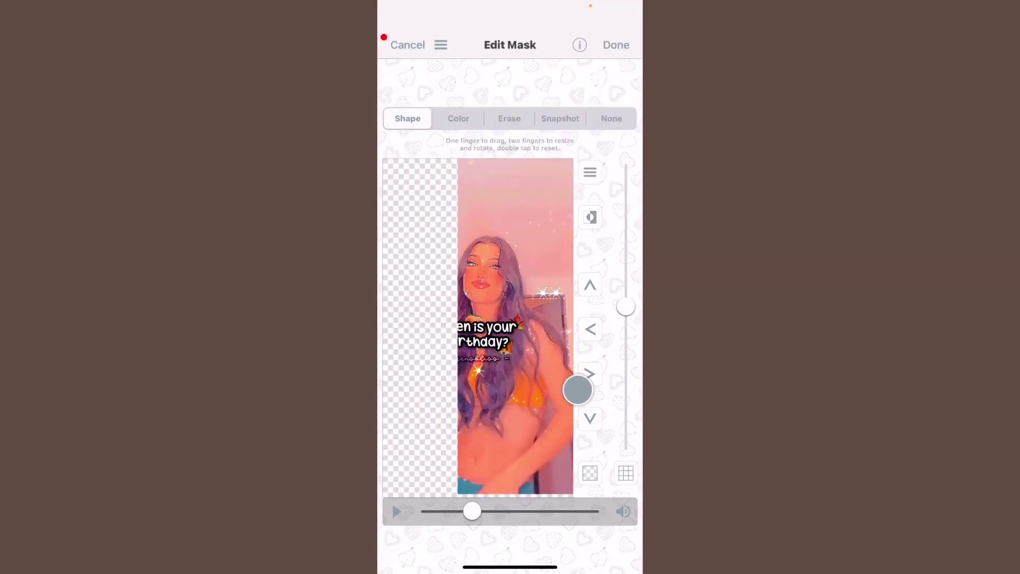
left_click_drag(577, 393, 584, 393)
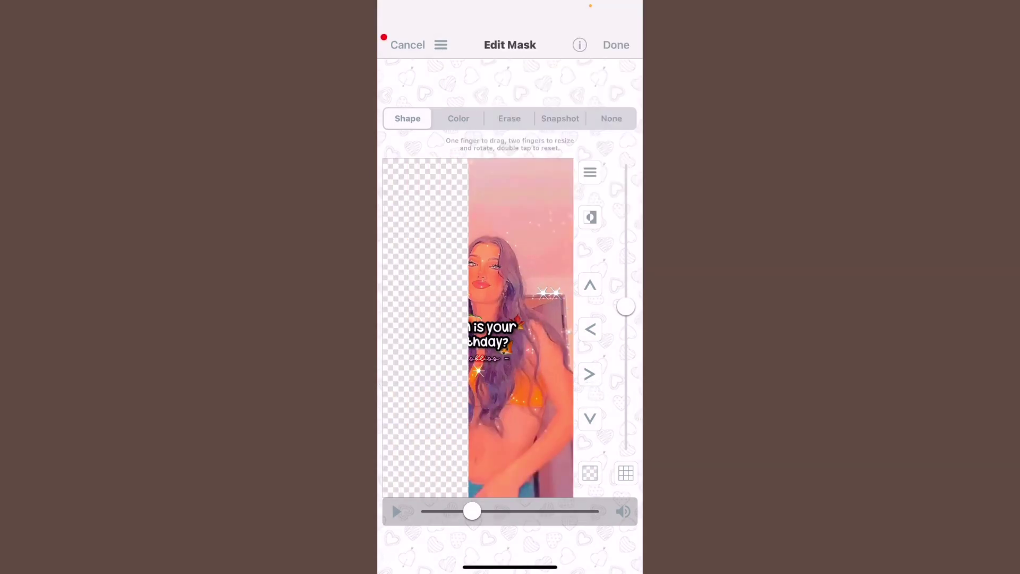
left_click(615, 45)
- Tint layer 2's masked right half teal with Hue Shift, then nudge the mask edge right
left_click(476, 536)
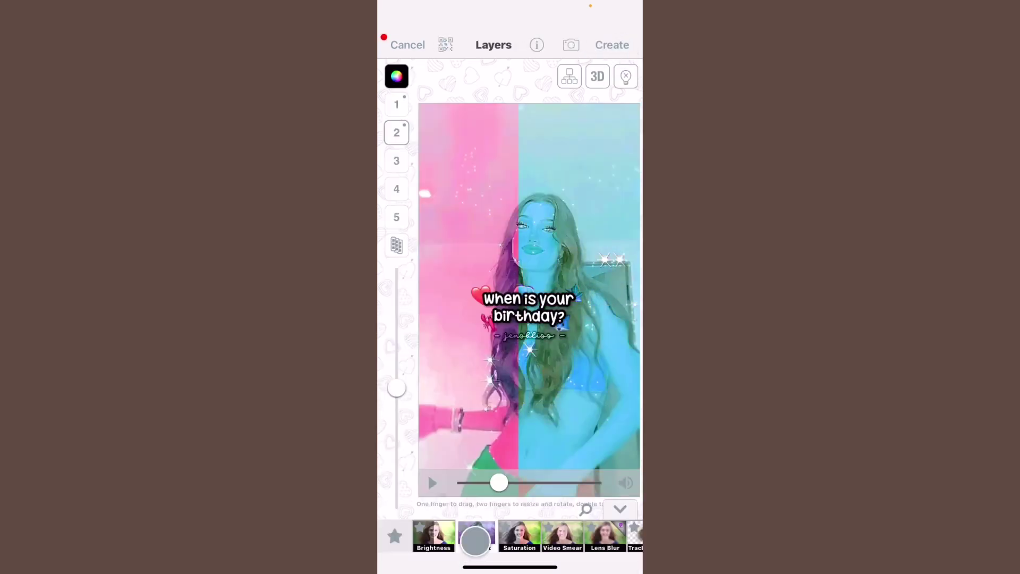
mouse_move(396, 387)
left_mouse_down()
mouse_move(409, 404)
mouse_move(437, 307)
mouse_move(497, 258)
mouse_move(611, 344)
left_mouse_up()
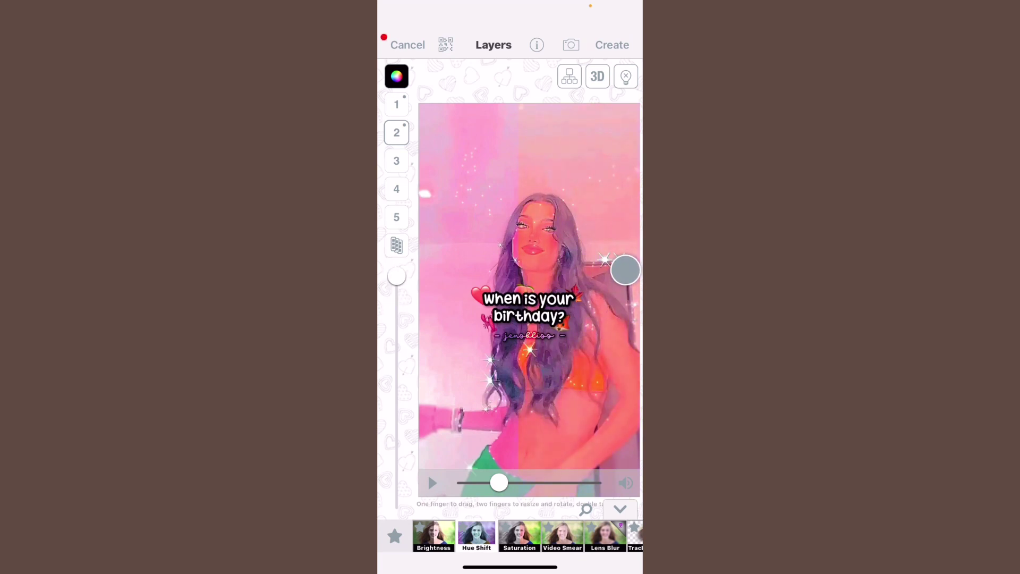
left_click(396, 132)
left_click(478, 116)
left_click_drag(566, 362, 574, 363)
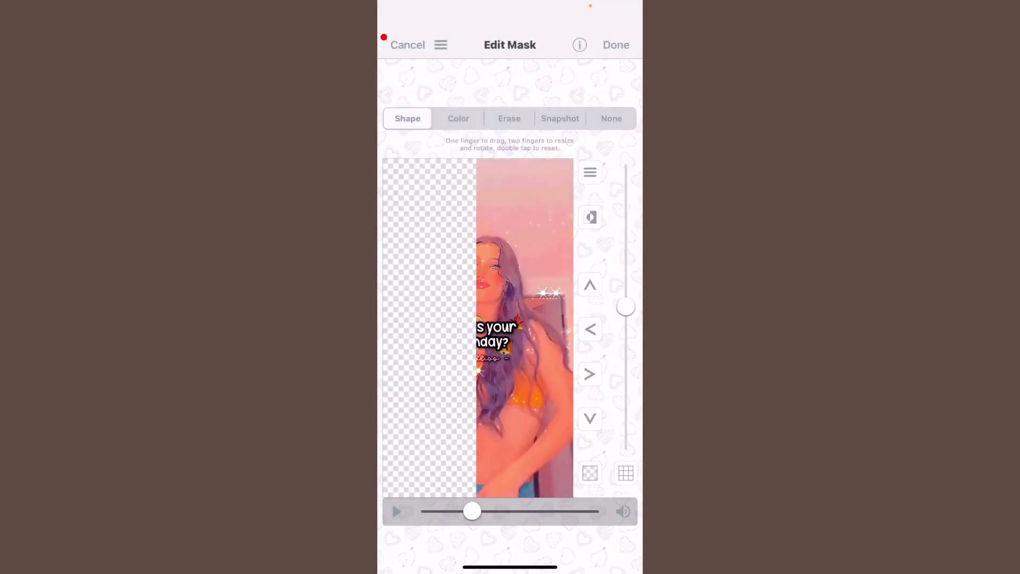
left_click(617, 45)
- Remove the green tint from the right half and readjust its hue, previewing several points
mouse_move(498, 508)
left_mouse_down()
mouse_move(588, 510)
mouse_move(486, 510)
left_mouse_up()
left_click(433, 420)
left_click_drag(401, 414, 395, 270)
left_click(611, 247)
mouse_move(488, 483)
left_mouse_down()
mouse_move(519, 482)
mouse_move(494, 482)
left_mouse_up()
- Shift layer 1's hue toward purple and return to the clip start
left_click(396, 105)
left_click_drag(397, 277, 403, 303)
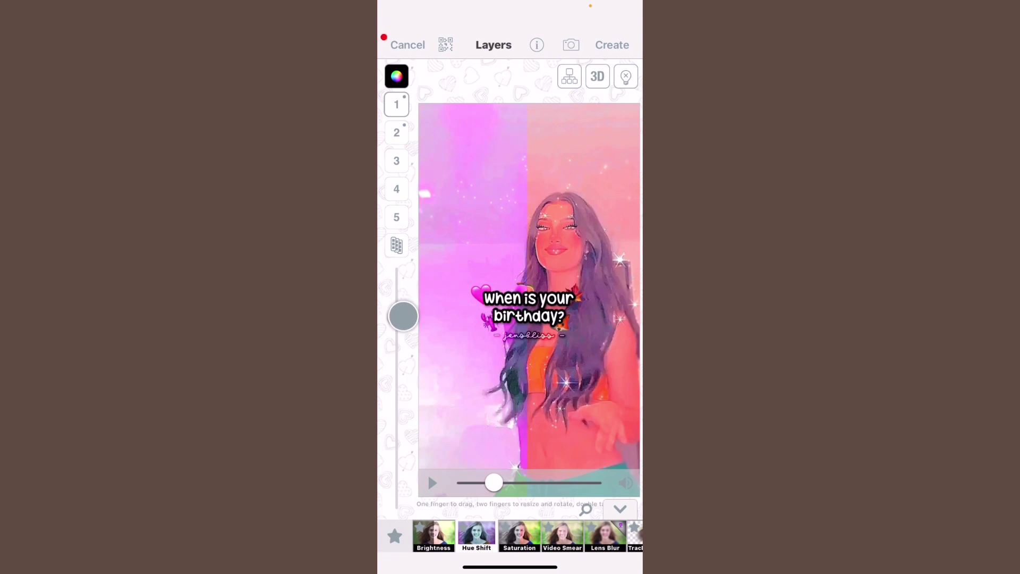
left_click_drag(495, 482, 465, 482)
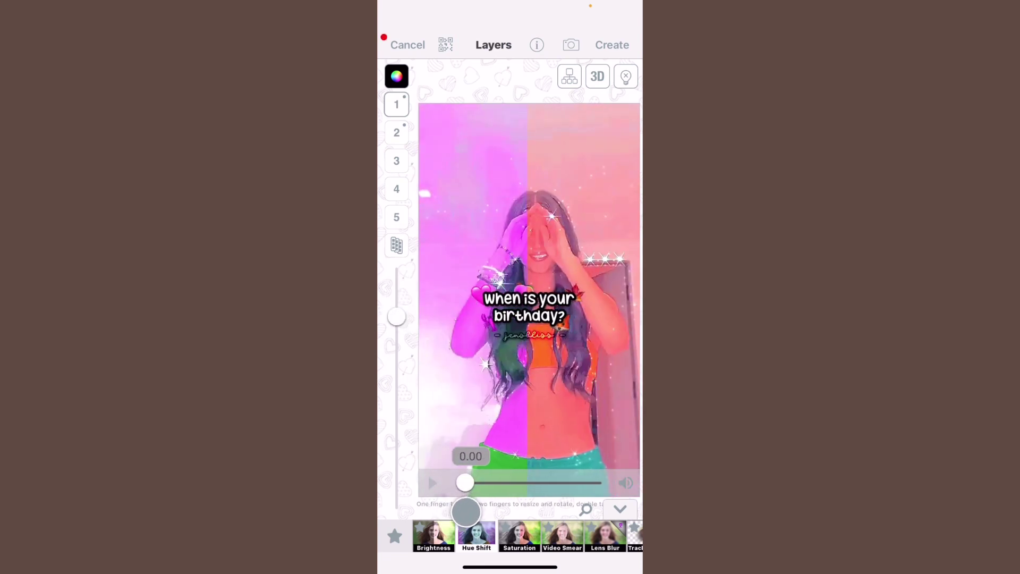
- Reselect the rectangle mask on layer 2 and feather its edge
left_click(396, 132)
left_click(494, 114)
left_click(537, 134)
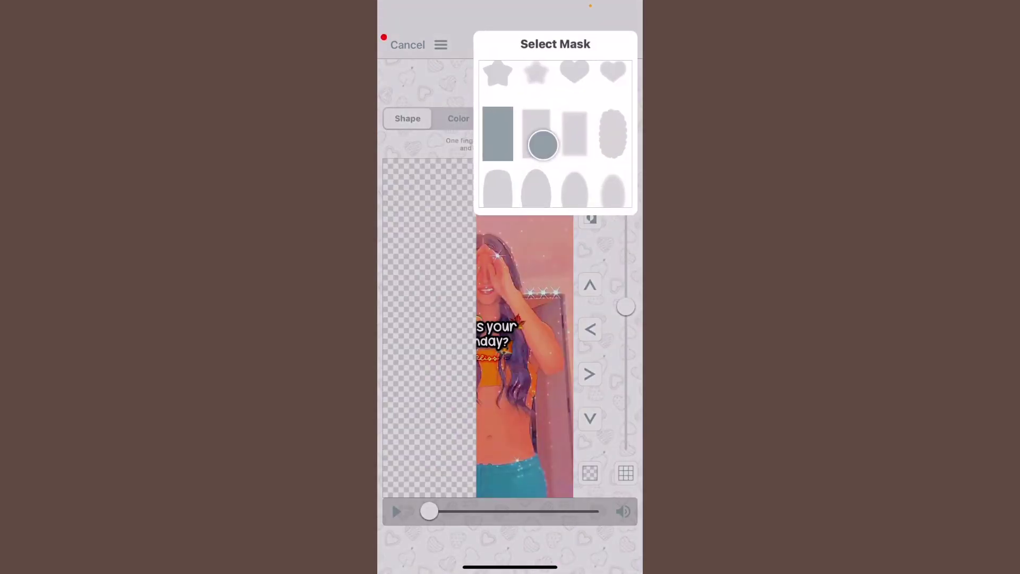
left_click(581, 135)
left_click(581, 136)
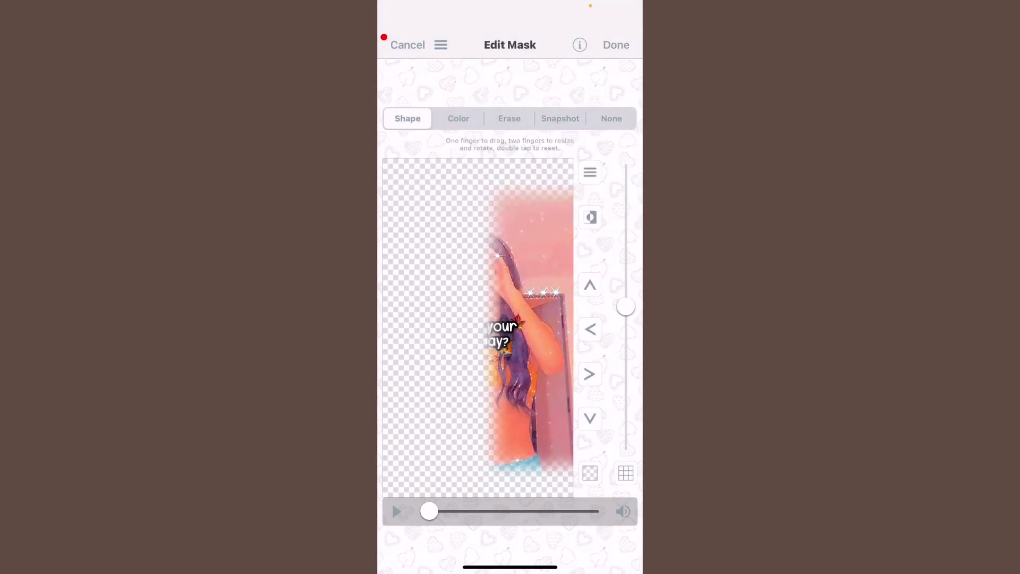
left_click_drag(626, 306, 628, 261)
left_click(617, 45)
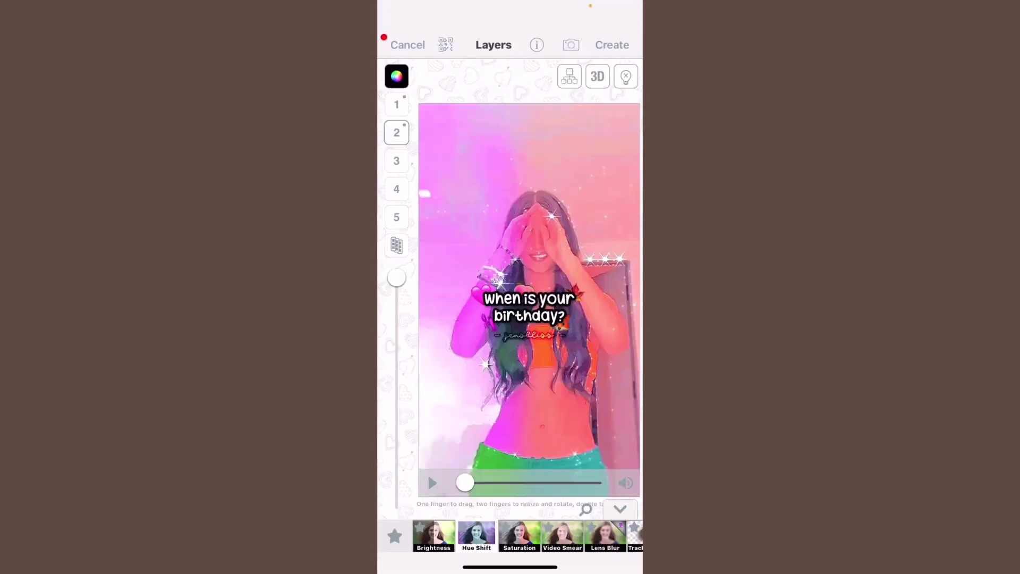
- Preview around 3 seconds, opening and closing the layer 1 and layer 2 menus
mouse_move(462, 482)
left_mouse_down()
mouse_move(555, 502)
mouse_move(491, 483)
left_mouse_up()
left_click(396, 104)
left_click(415, 385)
left_click(396, 133)
left_click(415, 385)
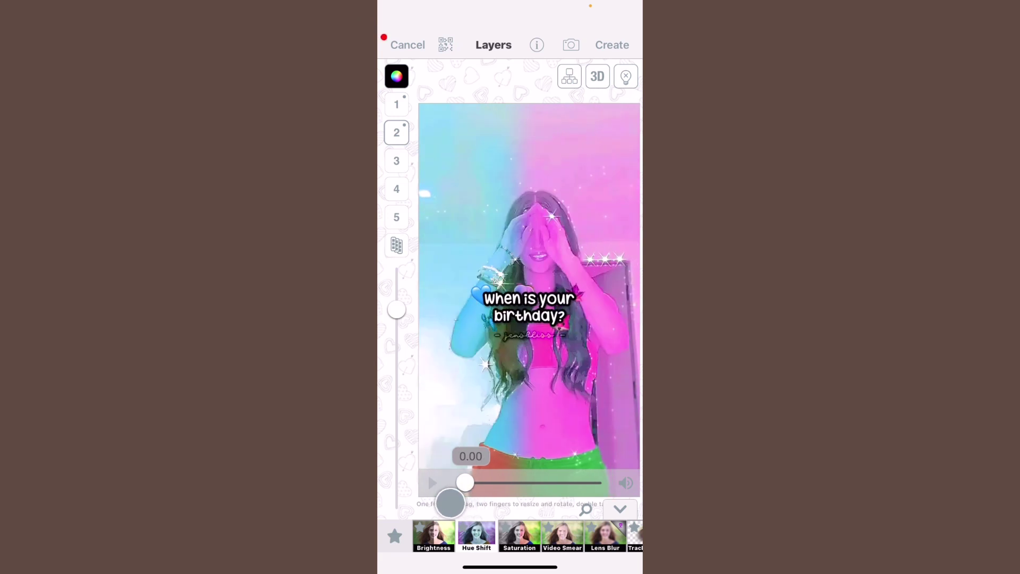